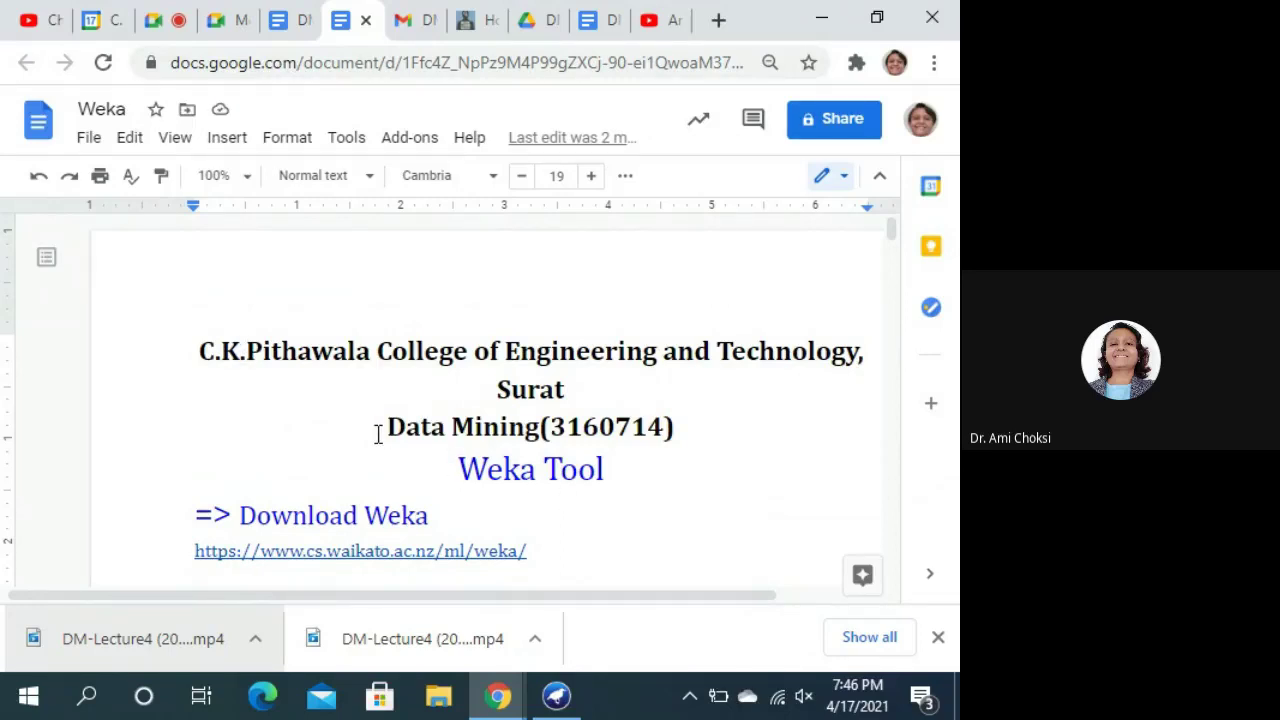
Step: Highlight the Data Mining(3160714) course heading and then the Weka Tool title in the notes
drag(377, 433, 686, 430)
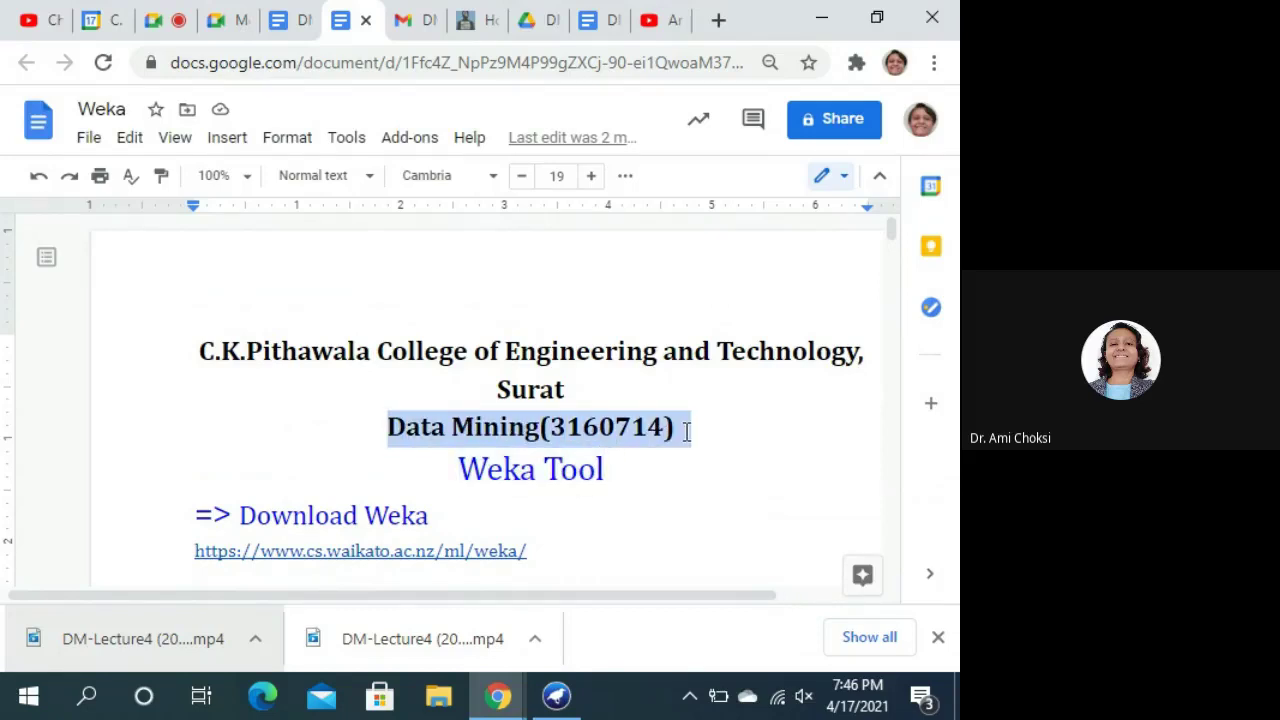
click(686, 430)
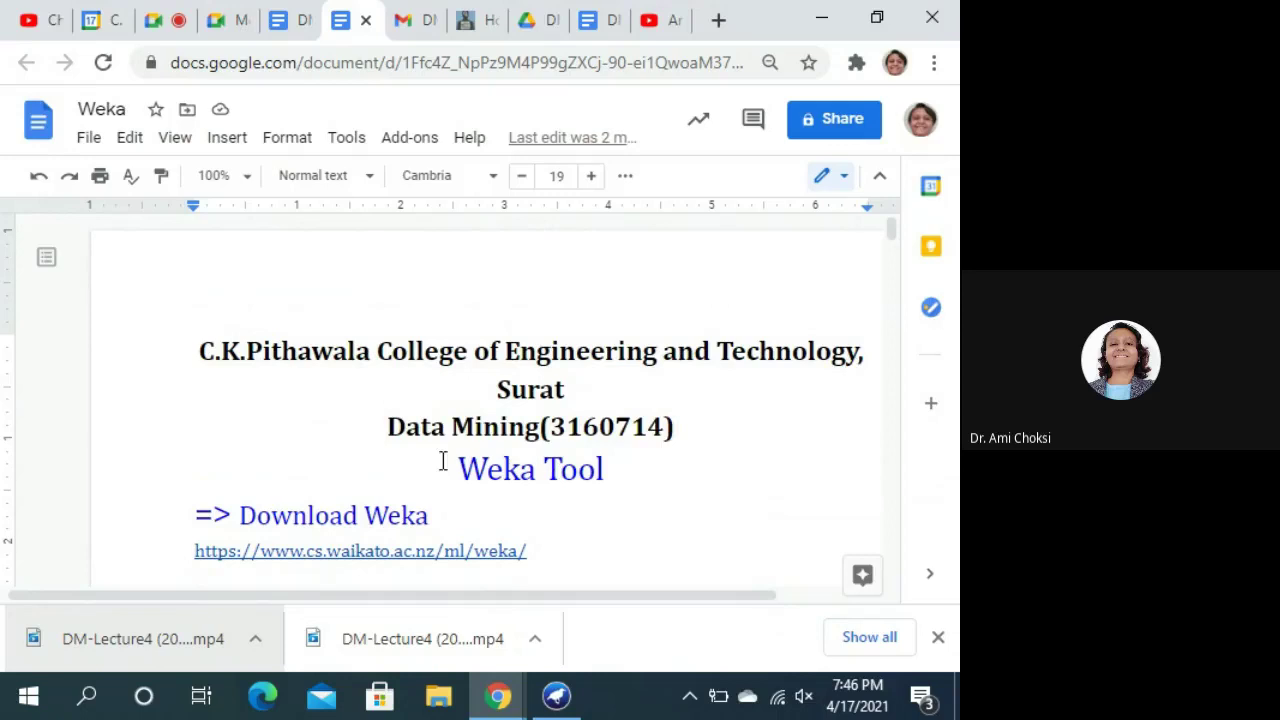
drag(450, 466, 658, 479)
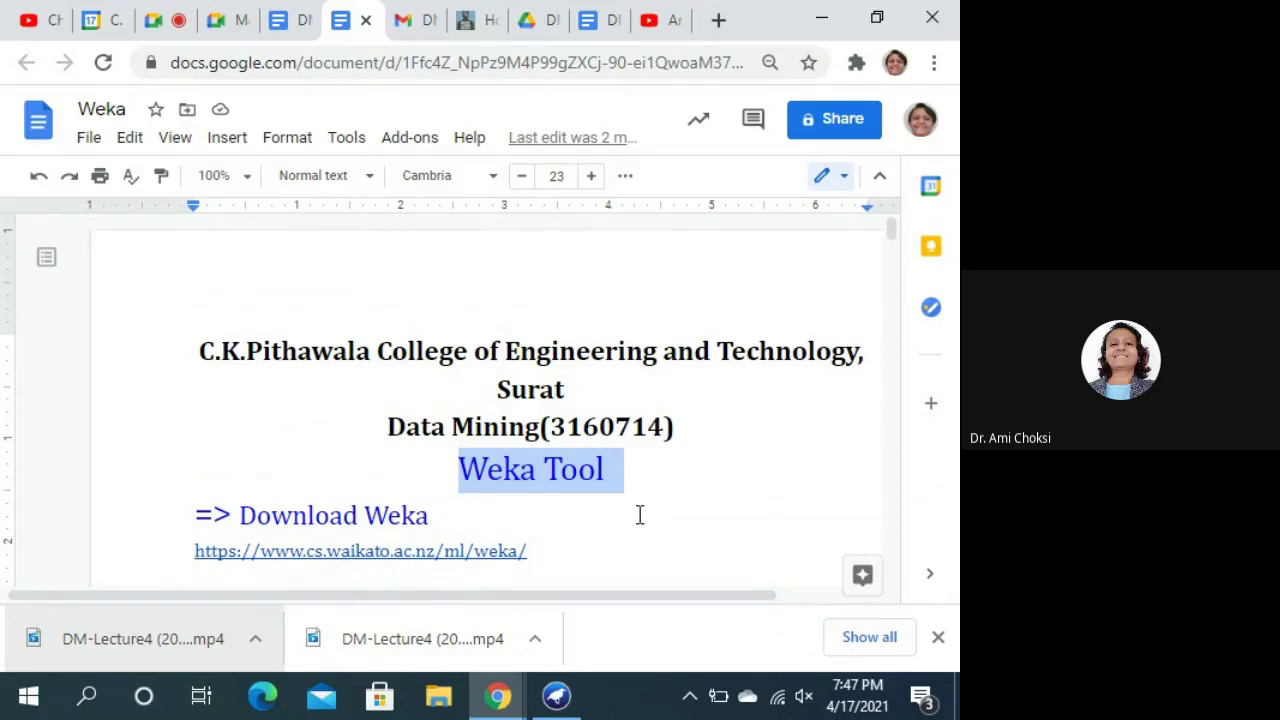
Step: Find 'neu' in the notes and select '-multilayer perceptron' in the Classification list
key(ctrl+f)
text(n)
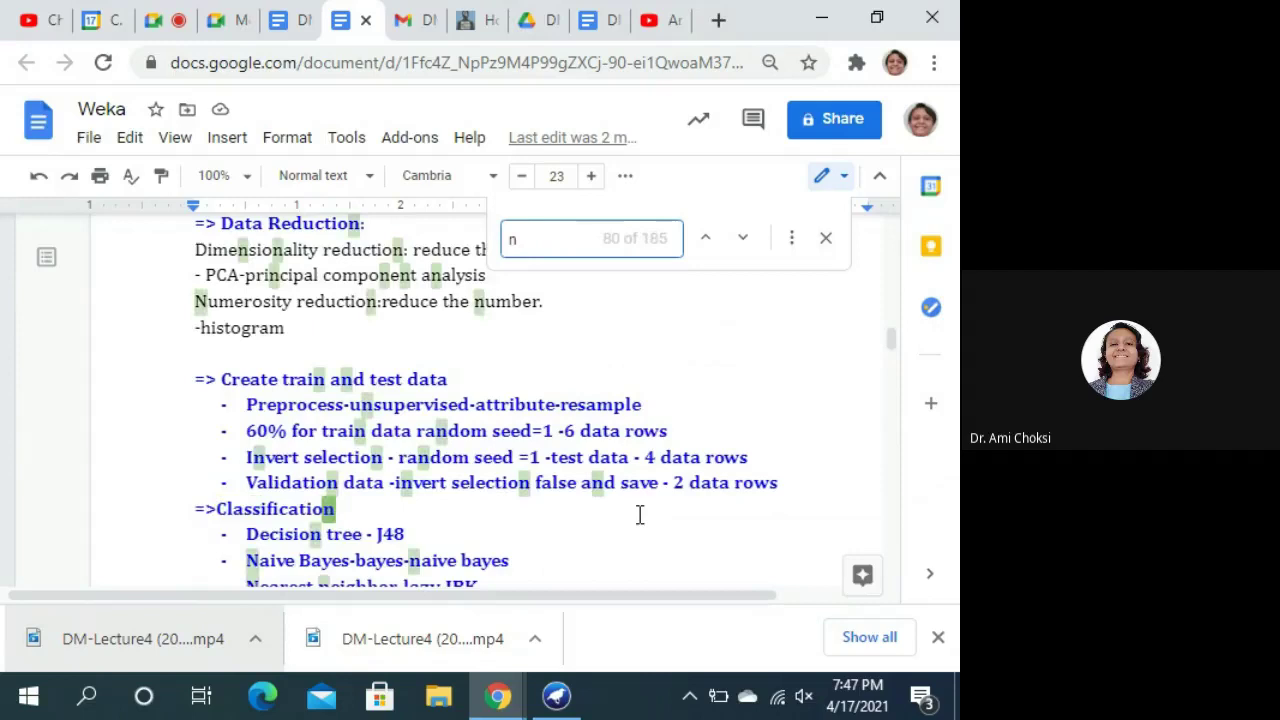
text(eu)
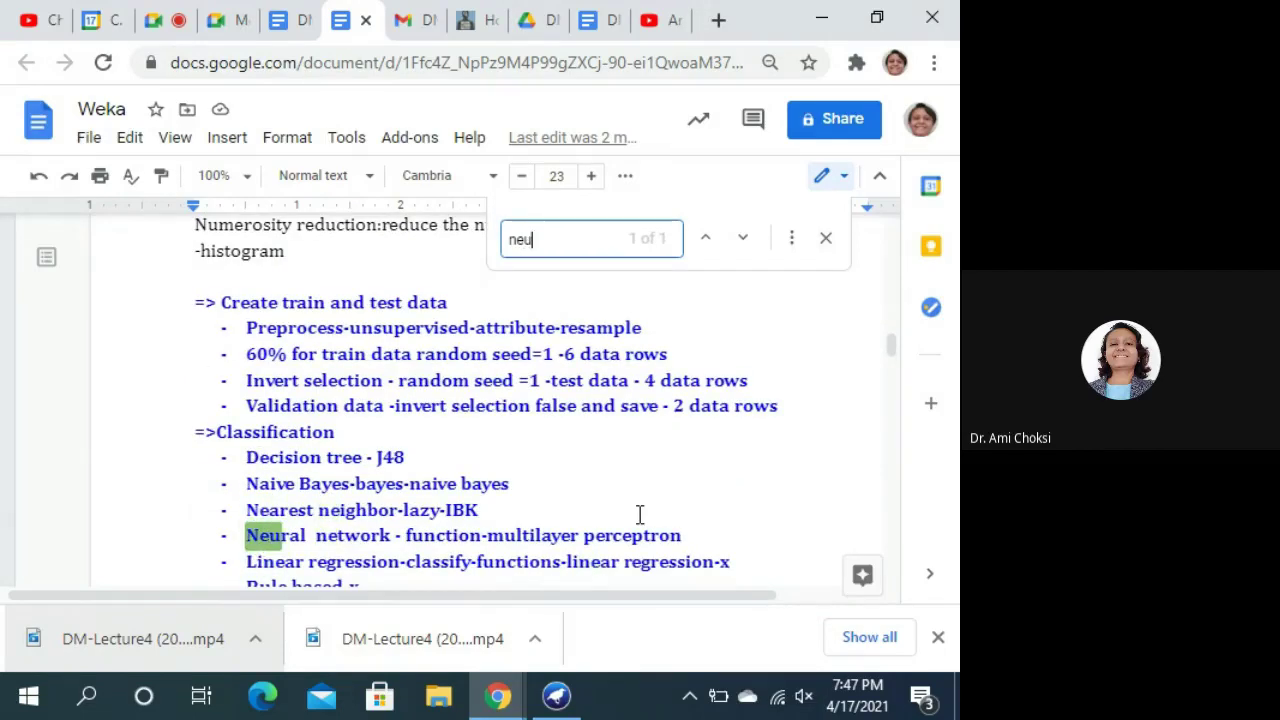
click(532, 533)
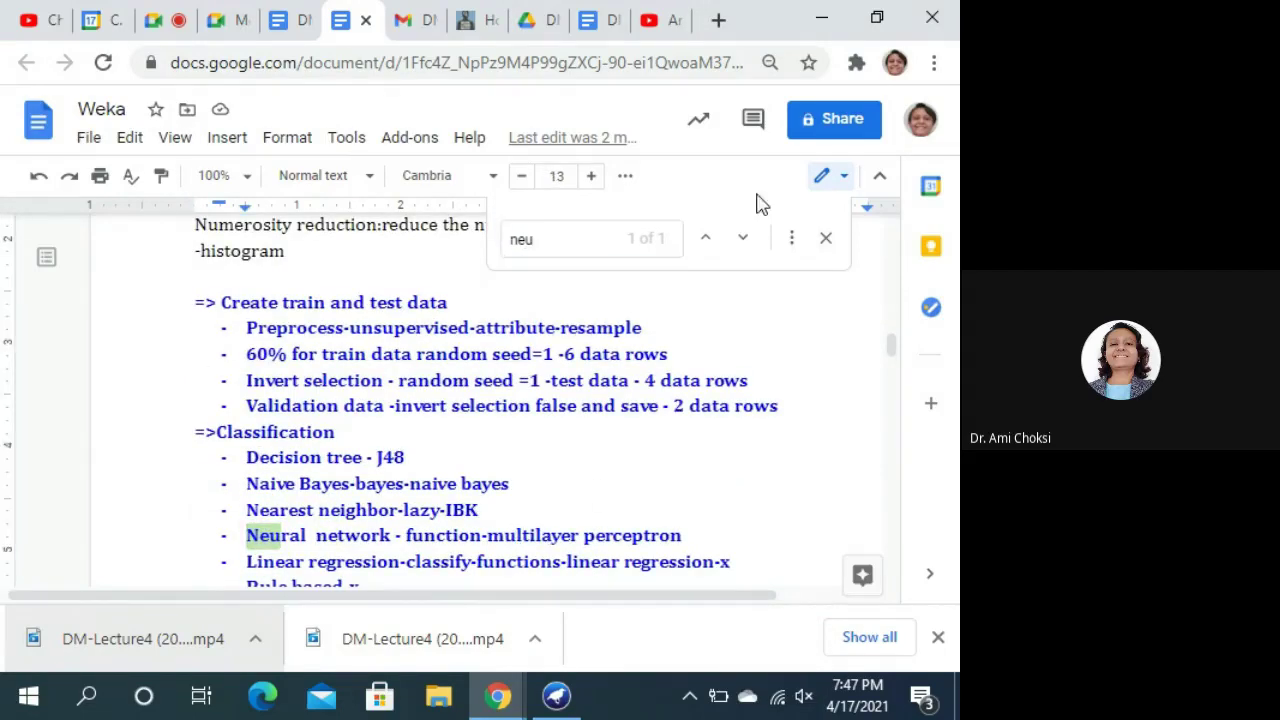
click(828, 238)
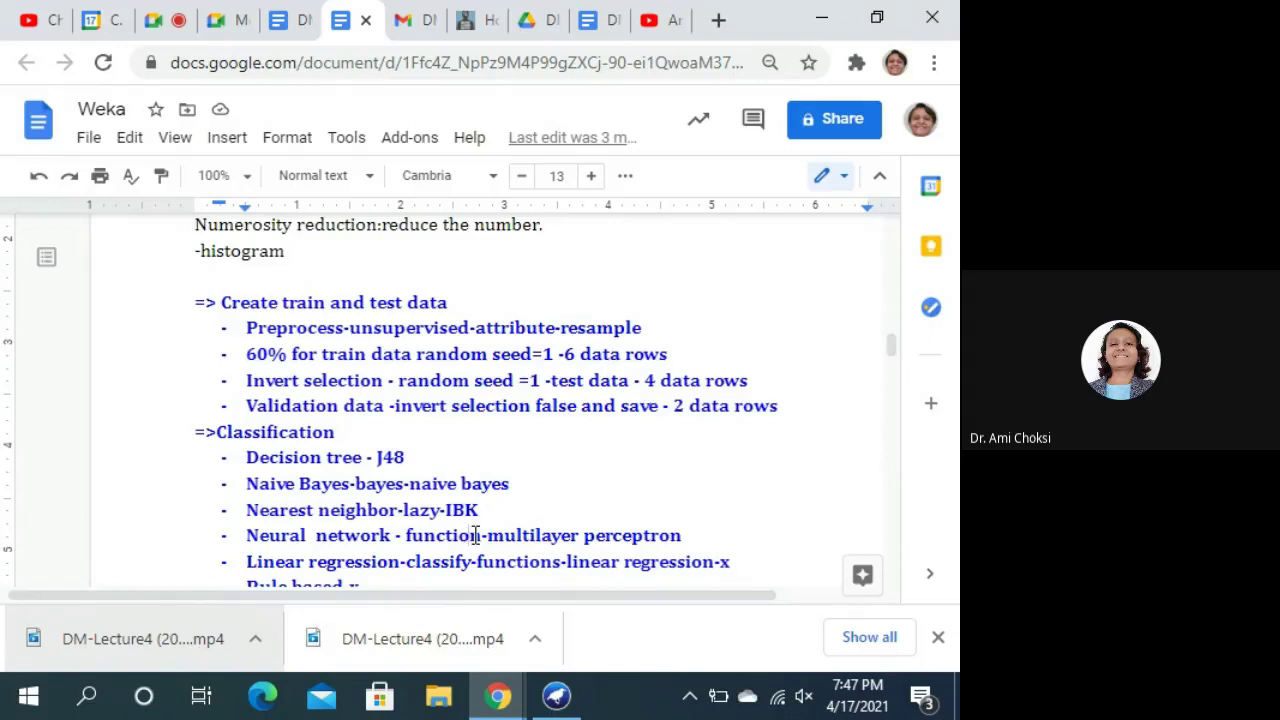
drag(484, 537, 680, 541)
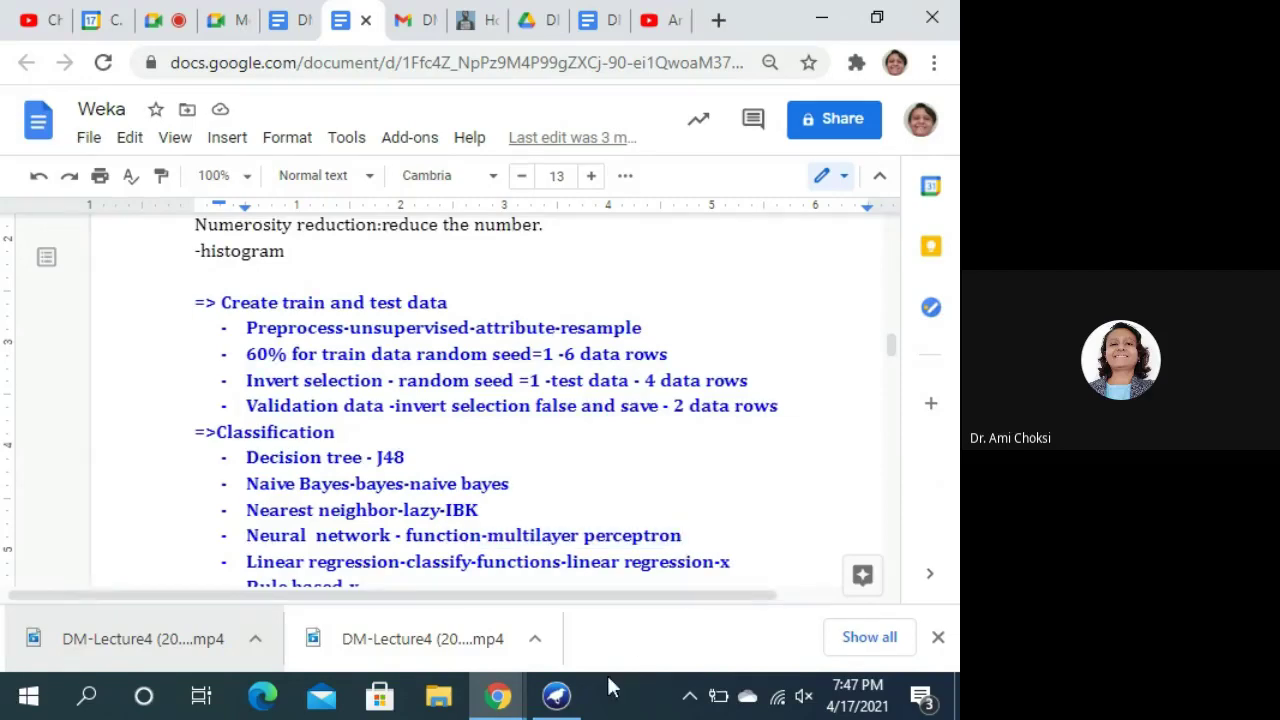
Step: Launch Weka from the taskbar and start the Explorer from the GUI Chooser
click(556, 695)
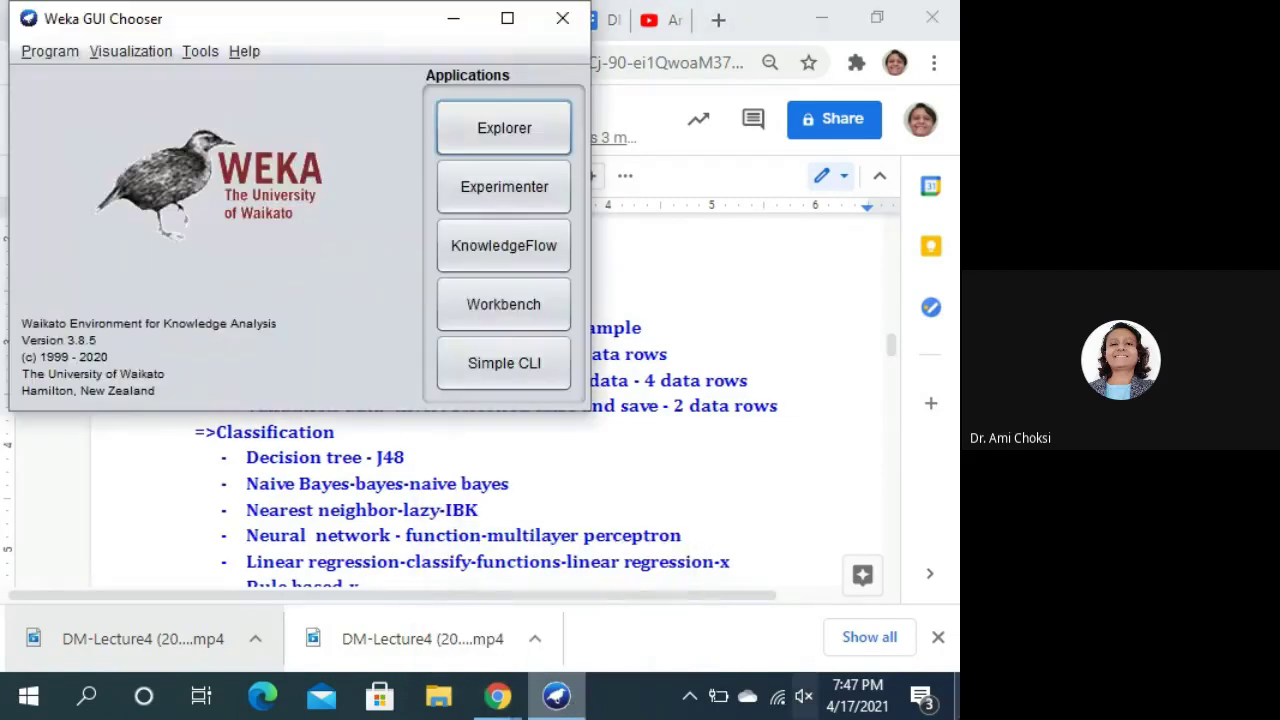
click(509, 111)
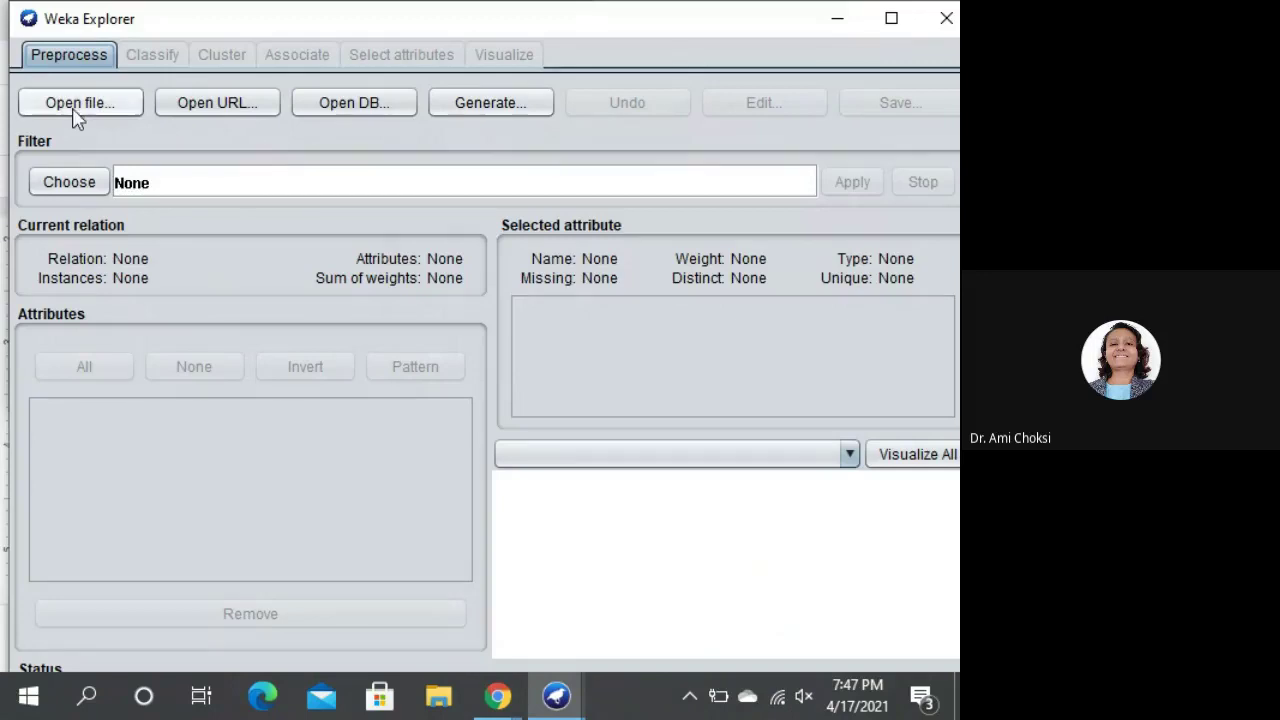
Step: Load weather.numeric.arff from C:\Program Files\Weka-3-8-5\data into the Explorer
click(70, 104)
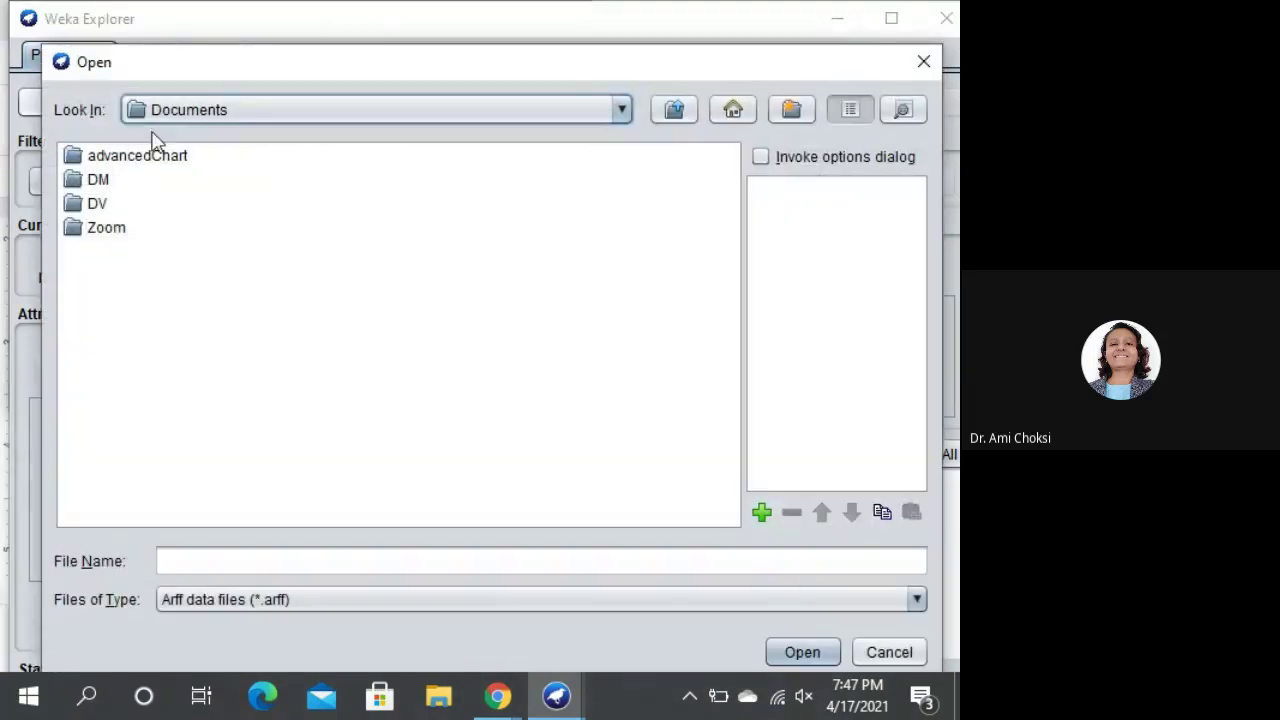
click(240, 113)
scroll(290, 190, up, 2)
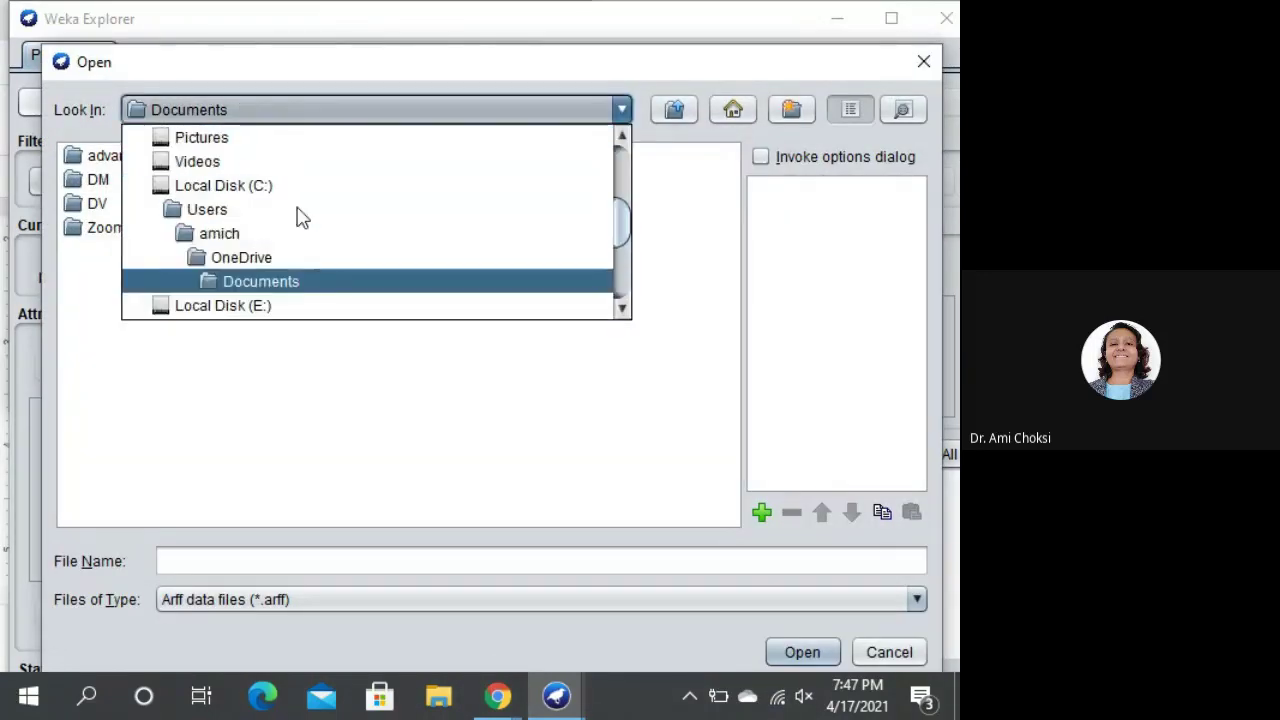
click(232, 190)
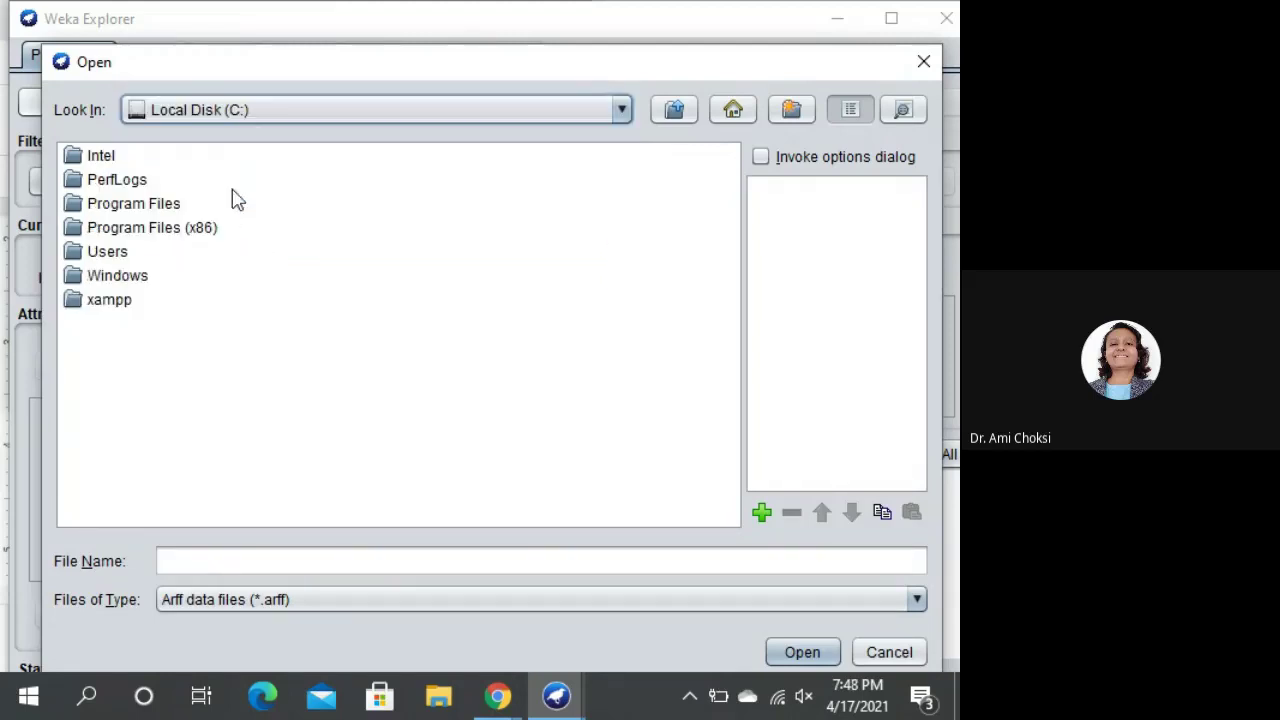
click(155, 206)
double_click(155, 206)
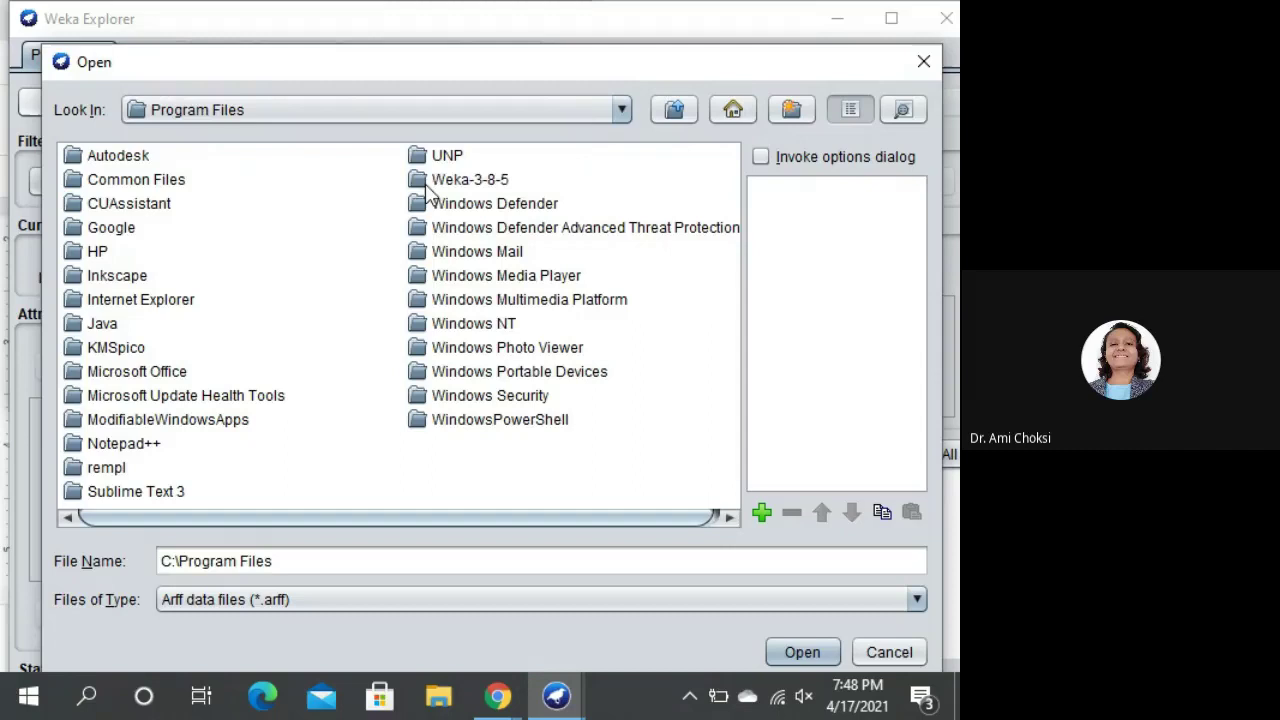
double_click(430, 180)
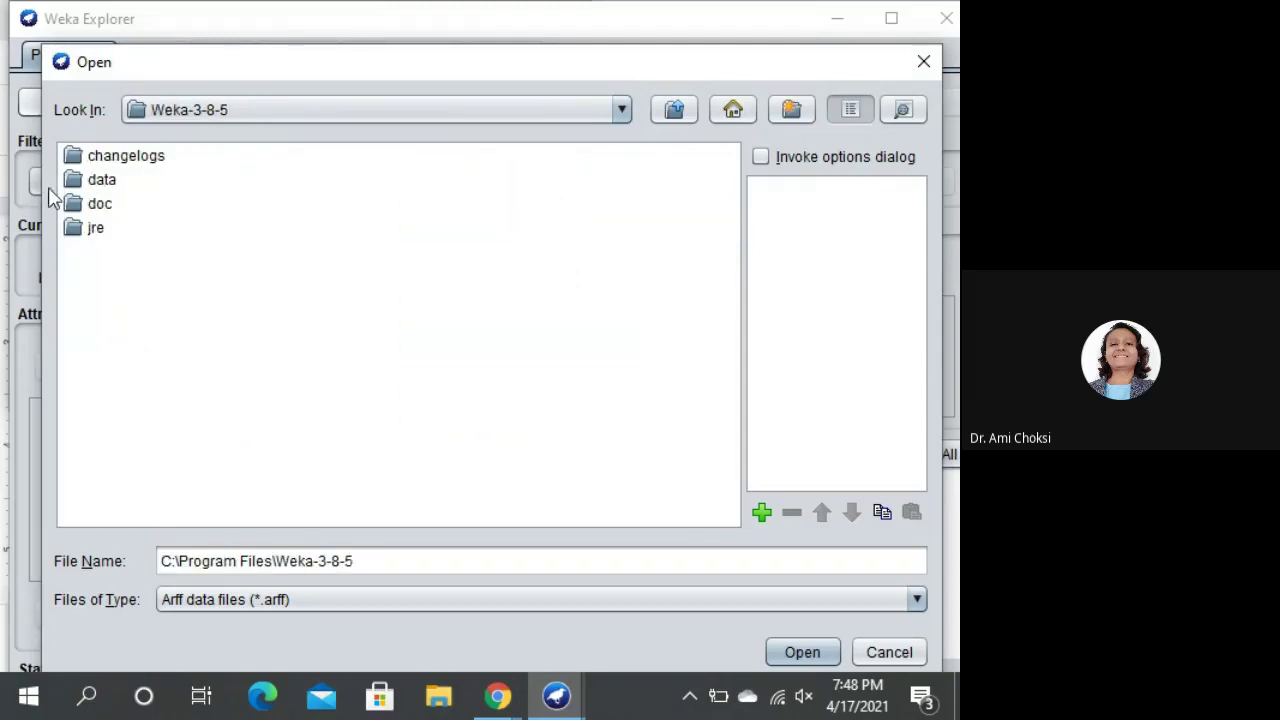
click(97, 182)
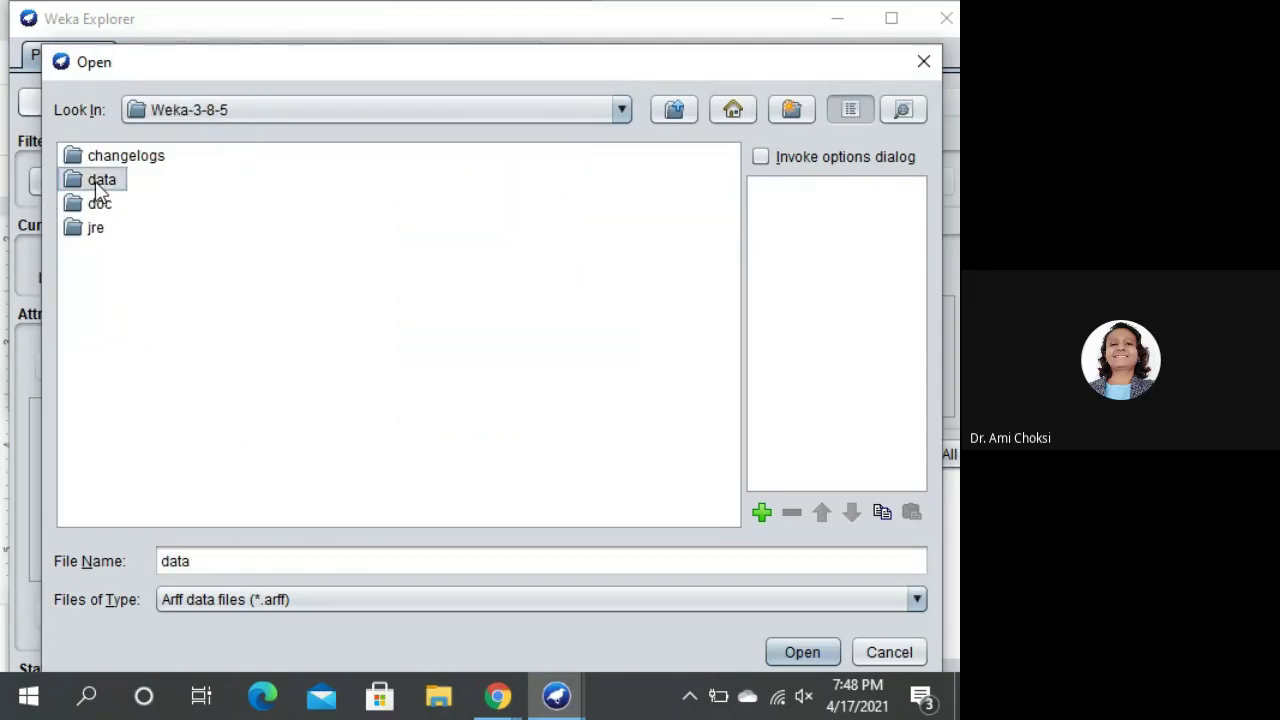
double_click(97, 182)
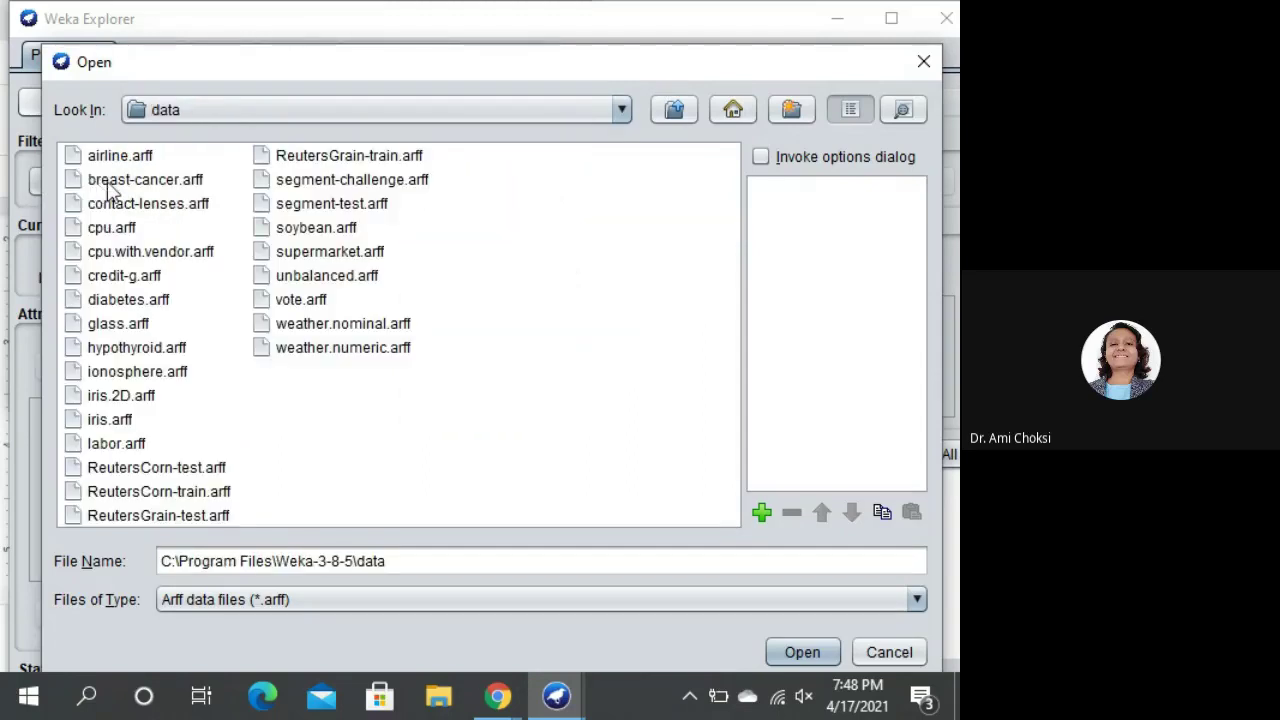
click(375, 353)
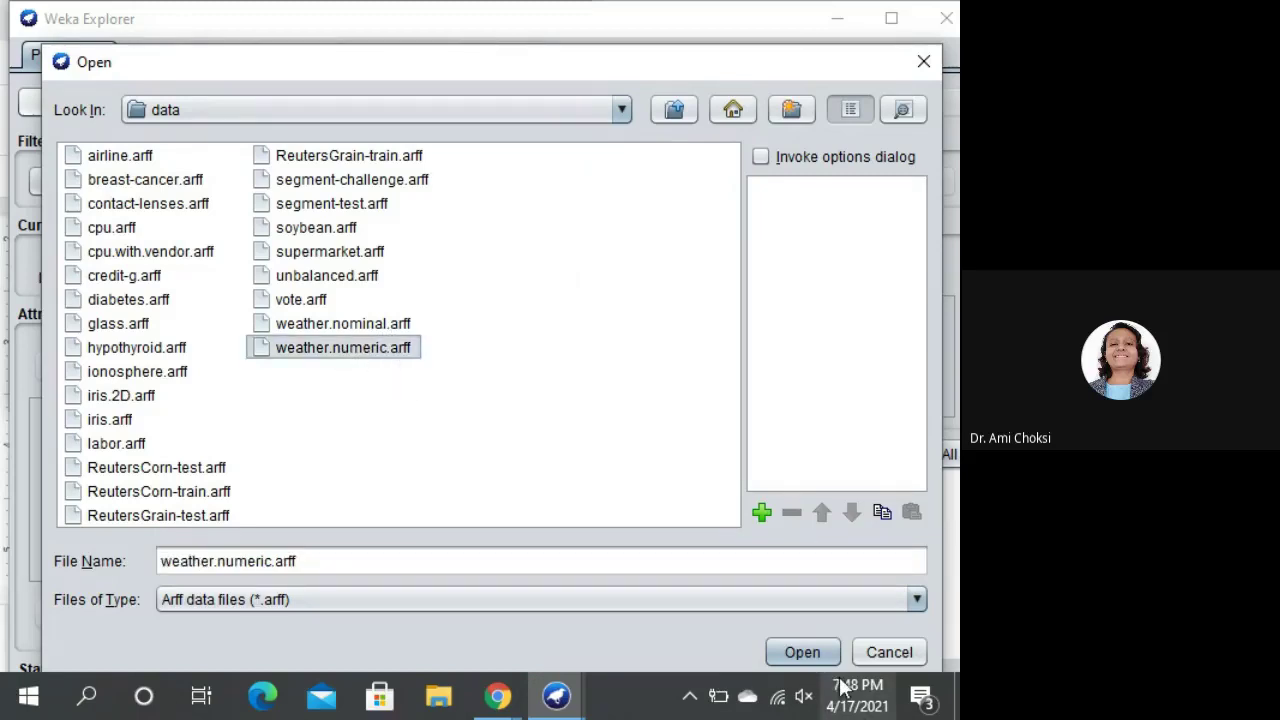
click(802, 652)
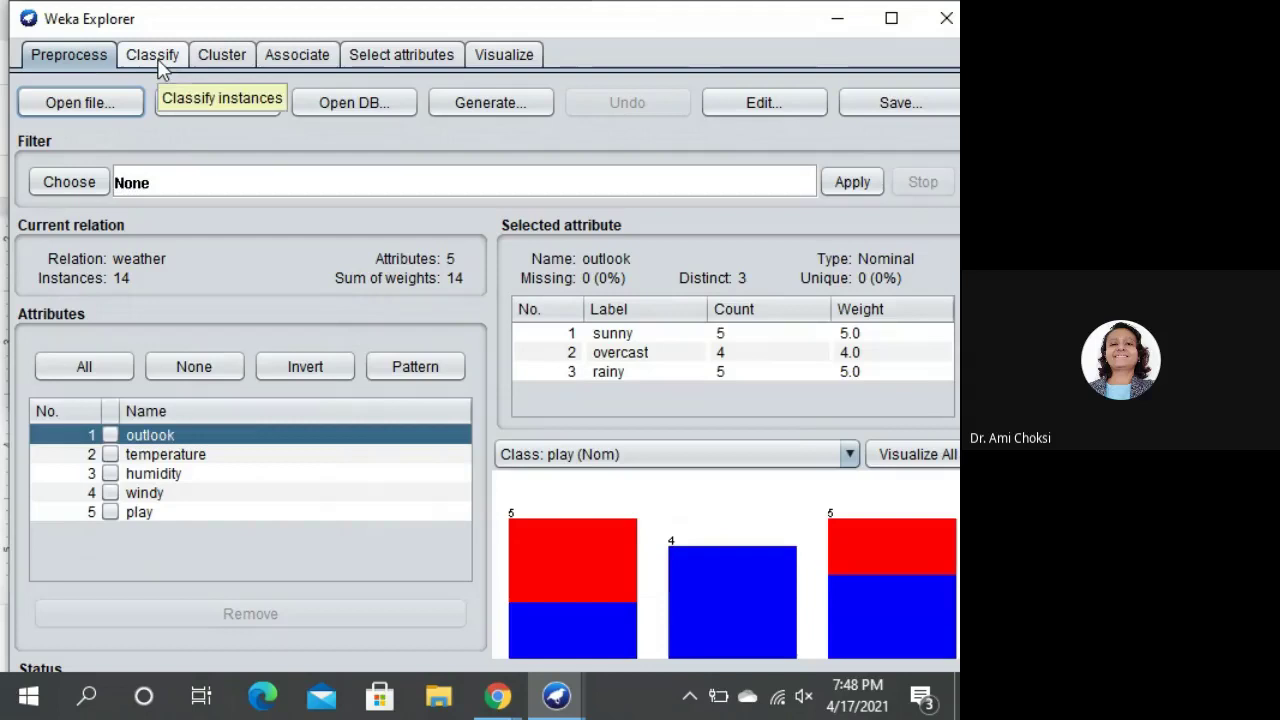
Step: Switch to the Classify tab, showing ZeroR, 10-fold cross-validation and class play
click(160, 65)
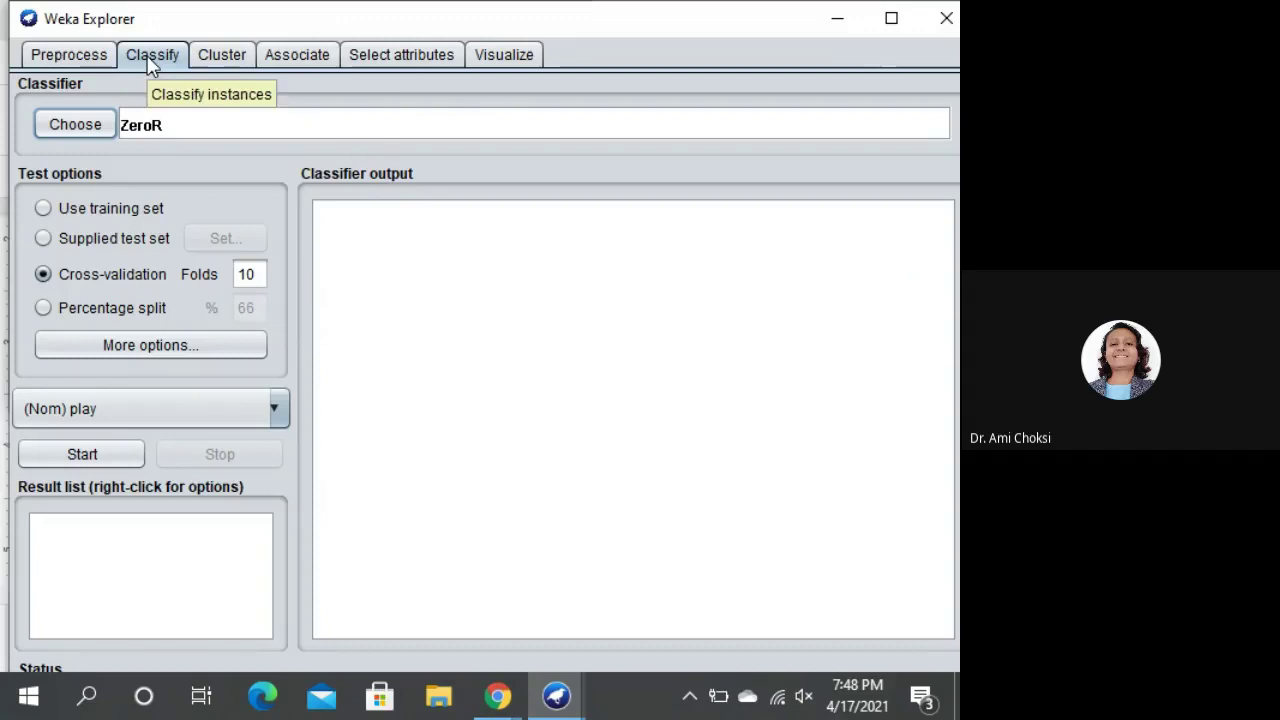
Step: Pick functions > MultilayerPerceptron as the classifier, keeping -L 0.3 -M 0.2 -N 500 -H a
click(96, 130)
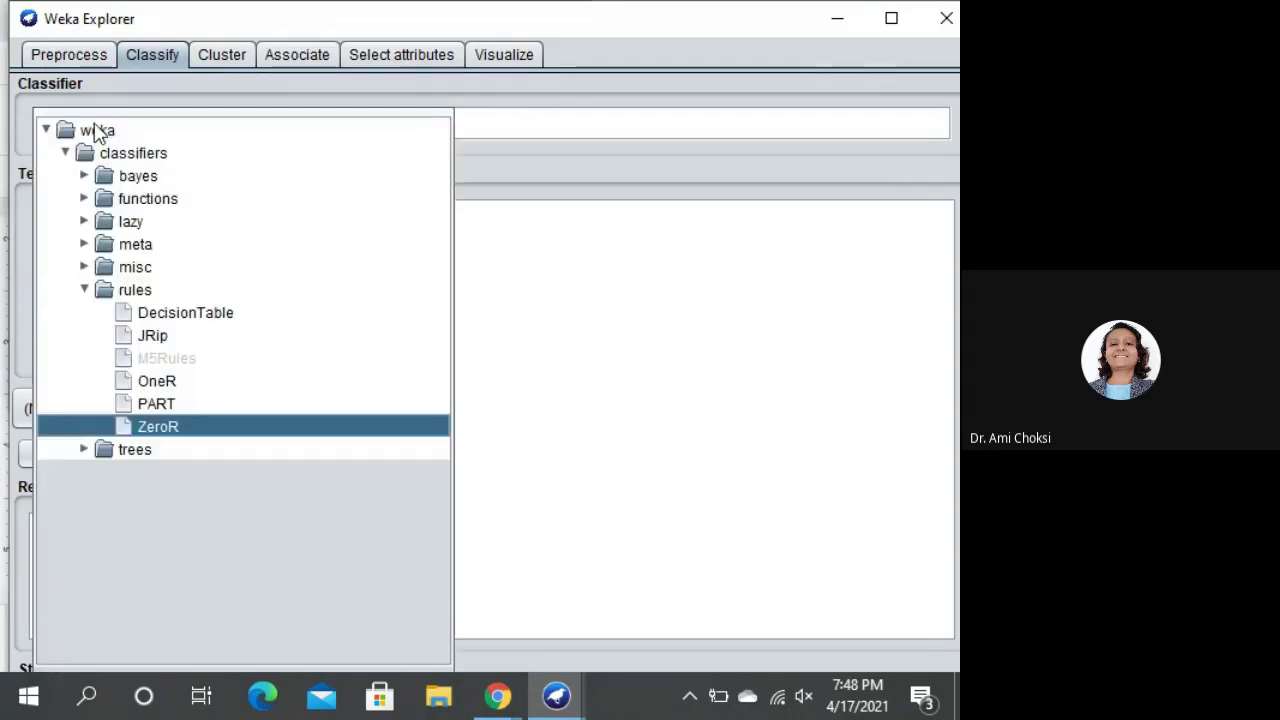
click(83, 199)
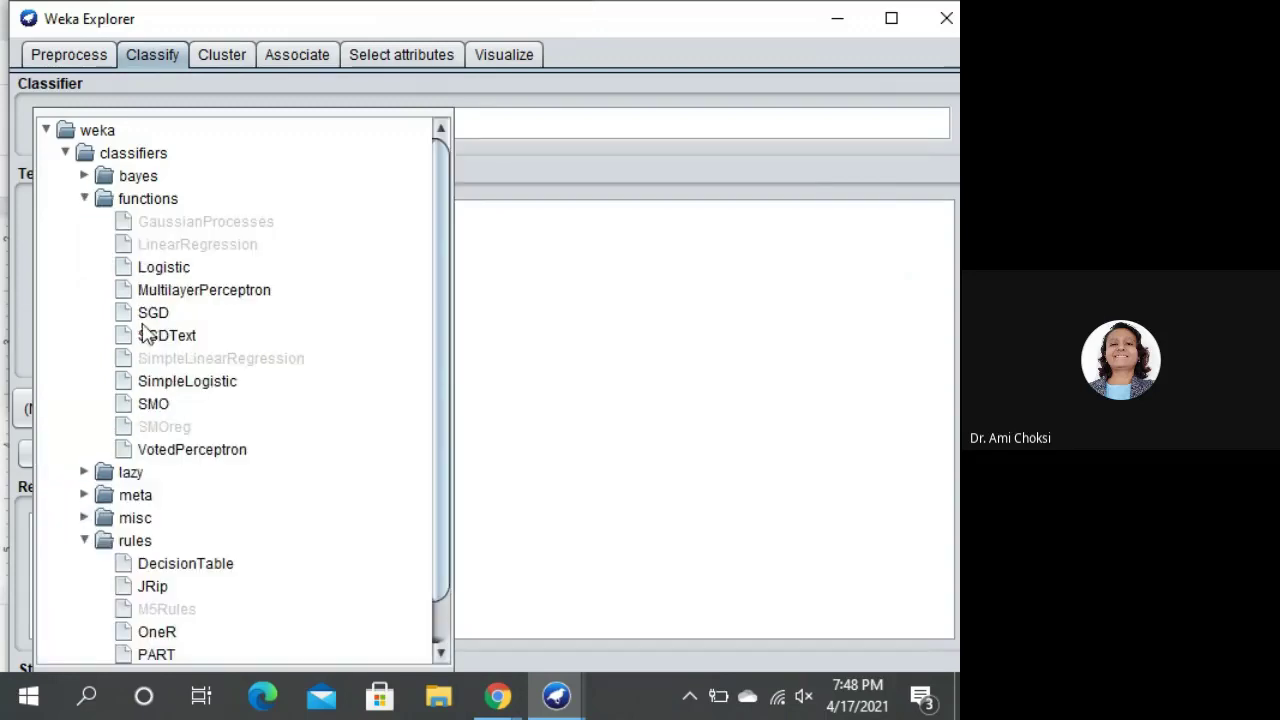
mouse_move(173, 295)
click(205, 292)
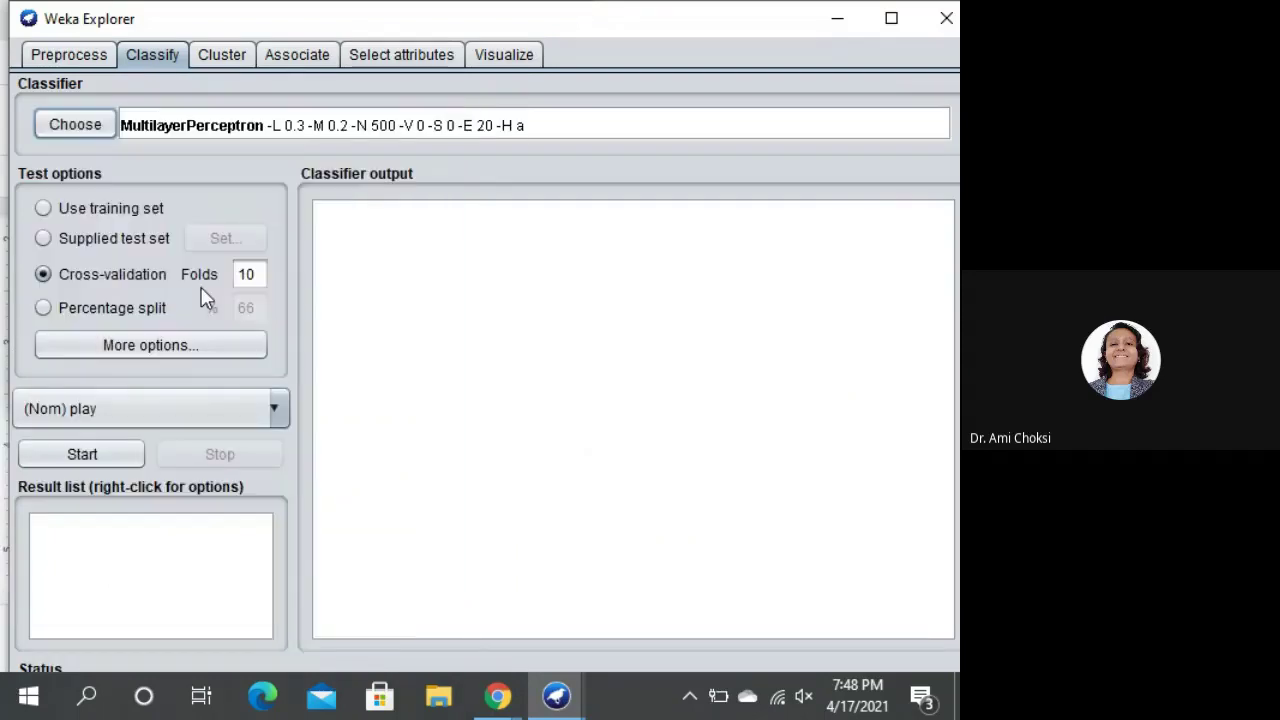
click(203, 133)
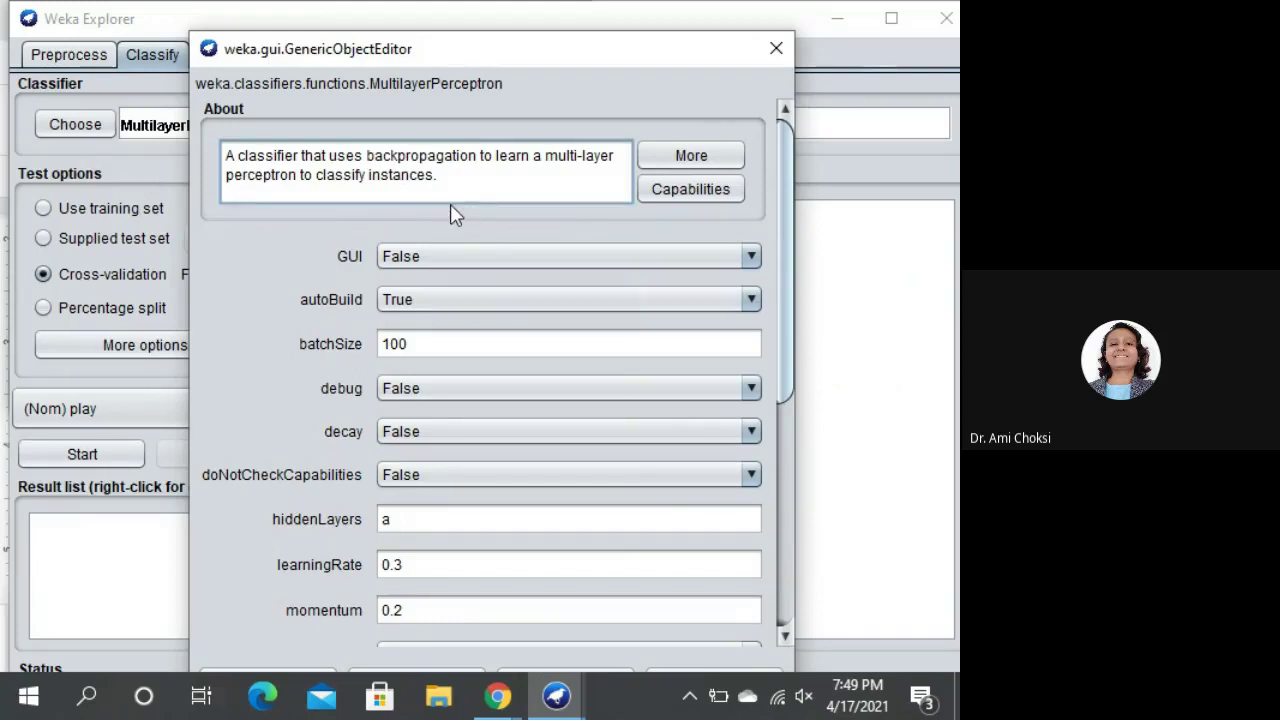
scroll(374, 630, down, 2)
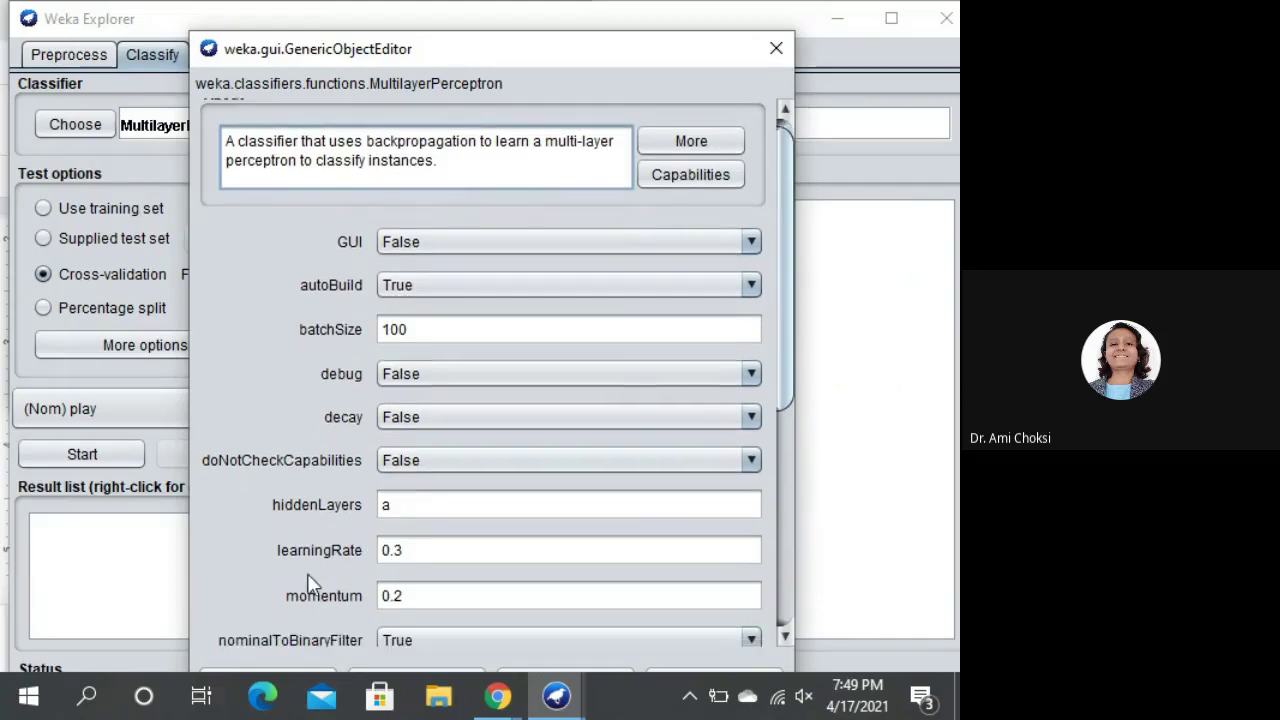
scroll(300, 570, down, 3)
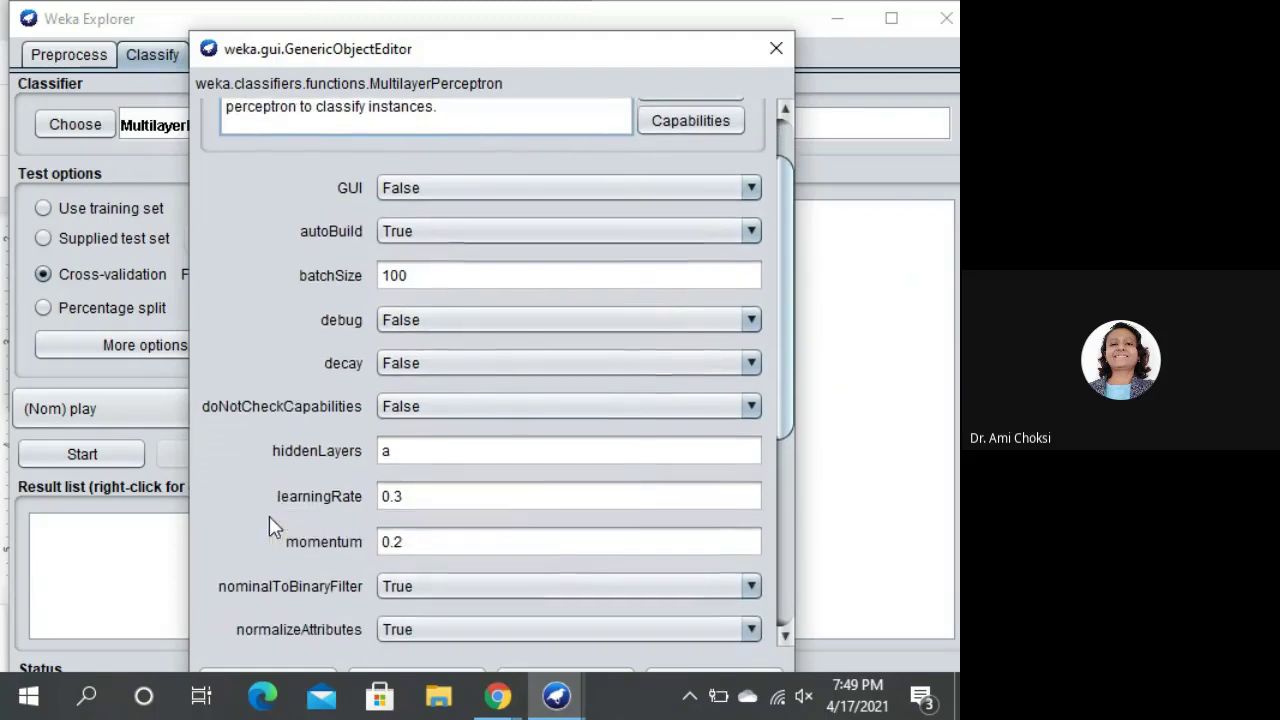
scroll(269, 516, down, 4)
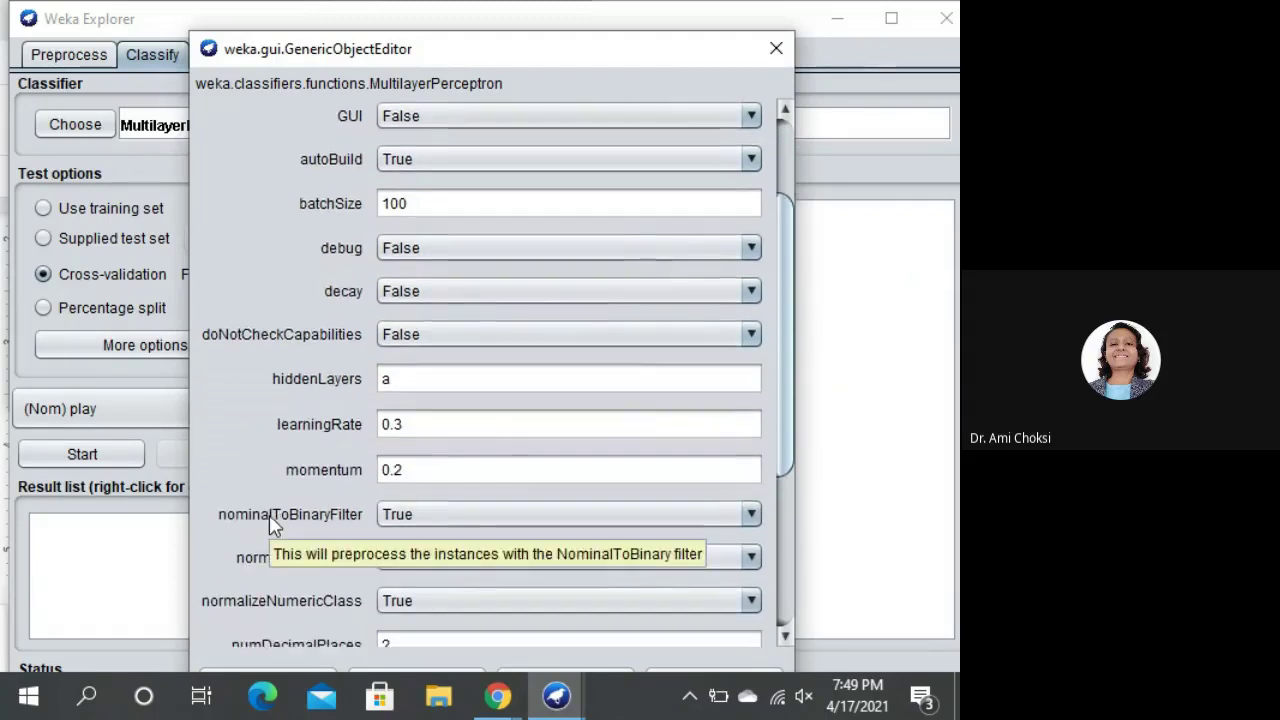
scroll(269, 514, down, 3)
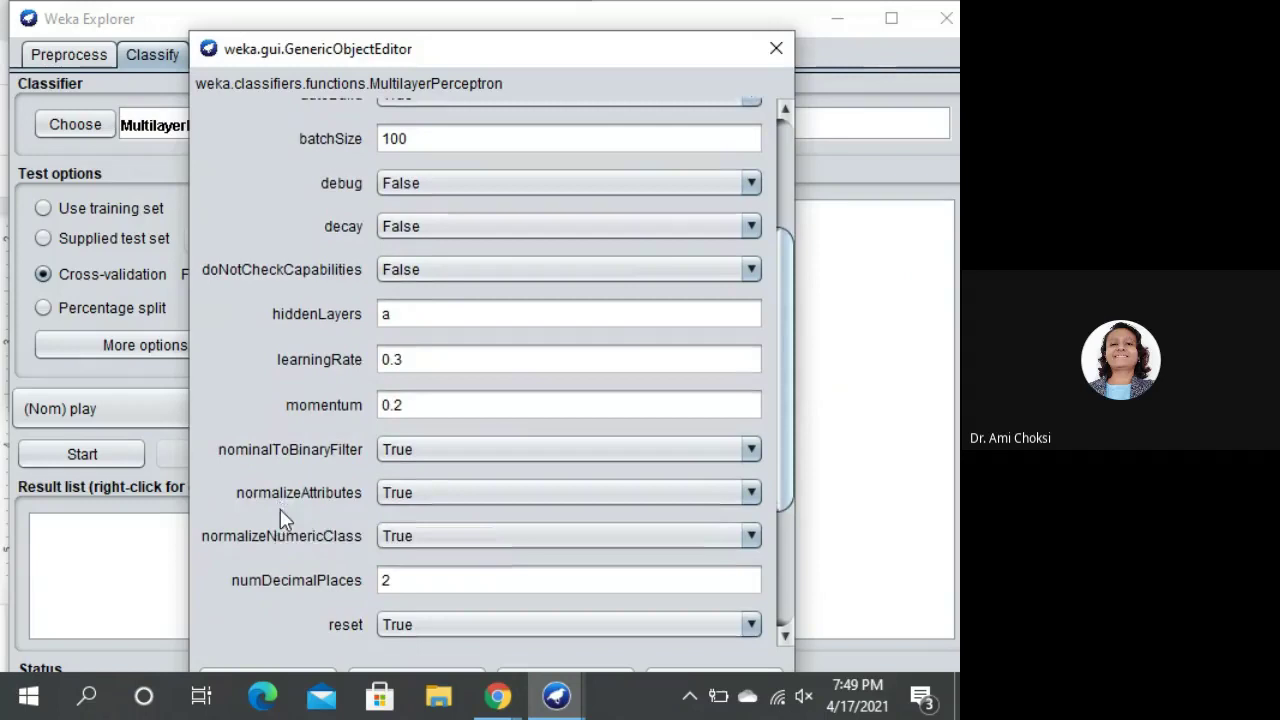
scroll(281, 512, down, 4)
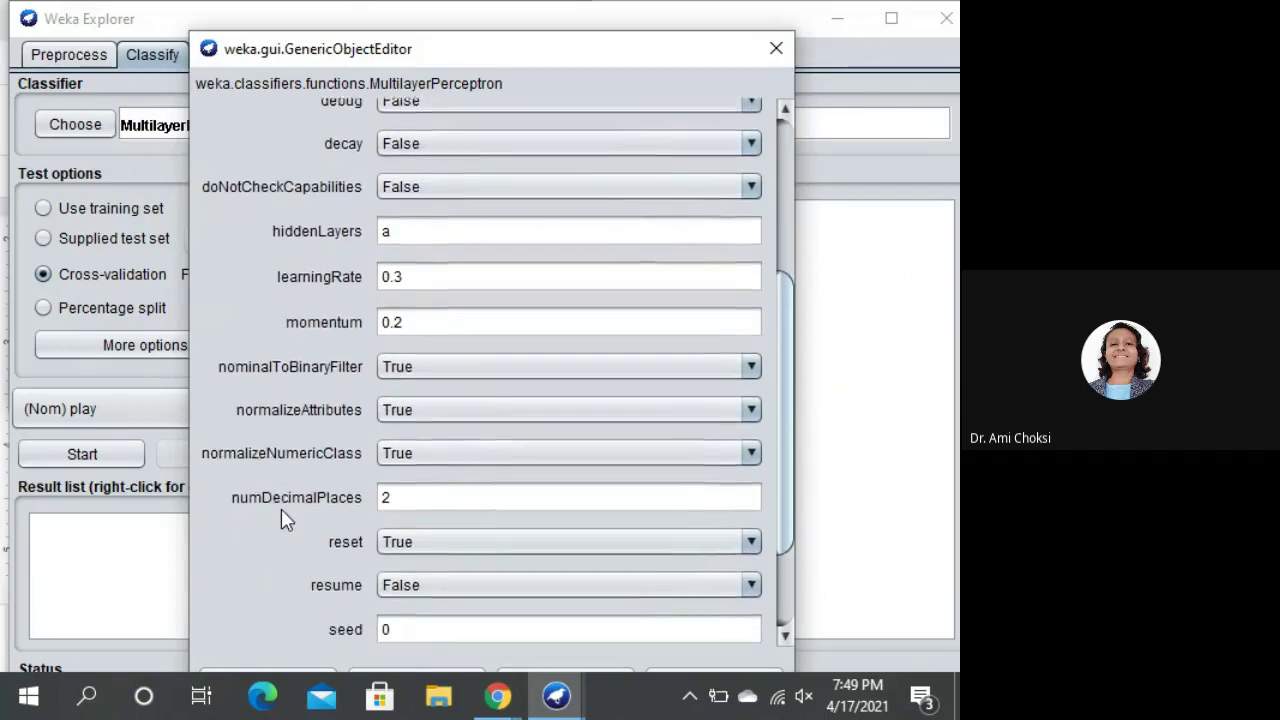
scroll(281, 509, down, 3)
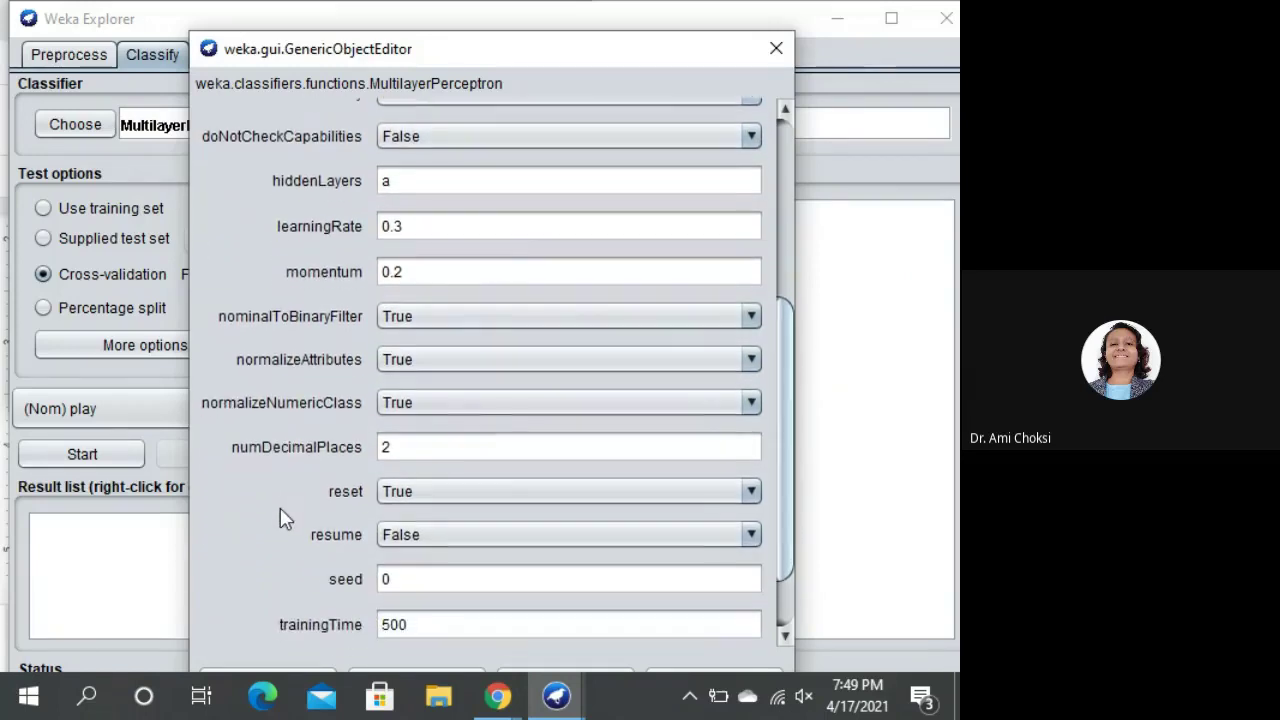
scroll(285, 518, down, 2)
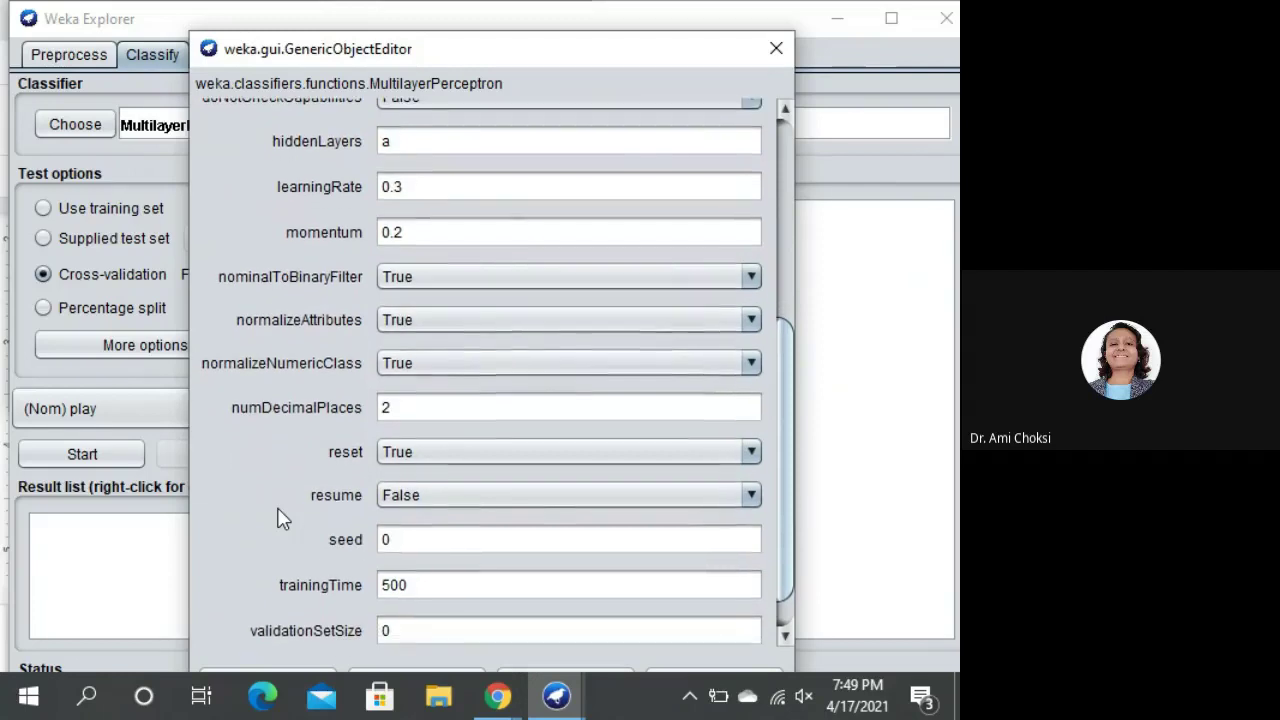
scroll(279, 517, down, 2)
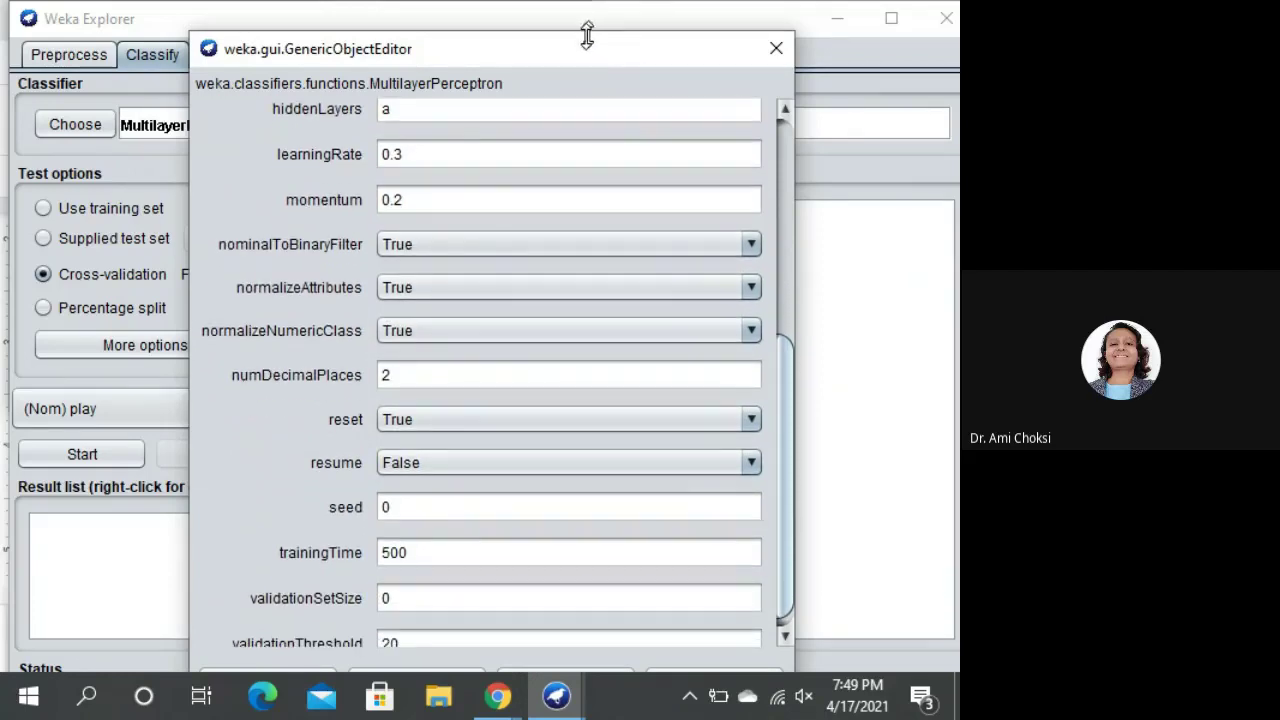
drag(587, 35, 551, 25)
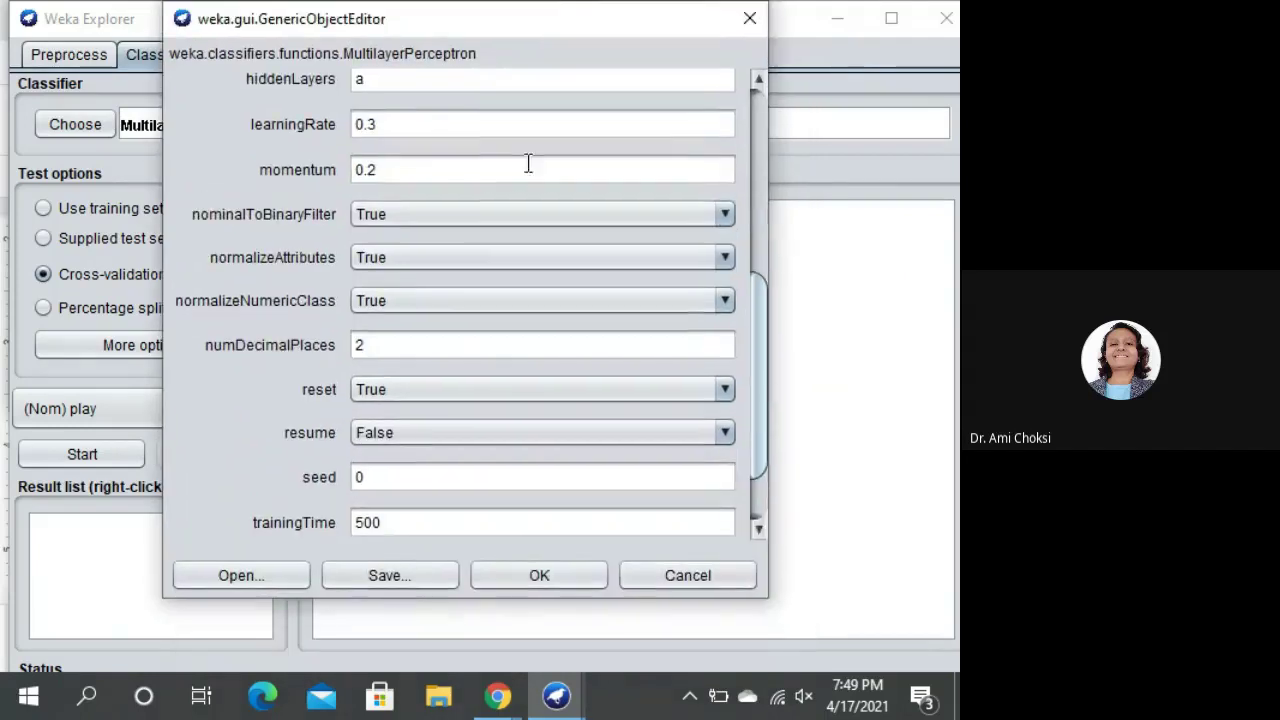
click(521, 590)
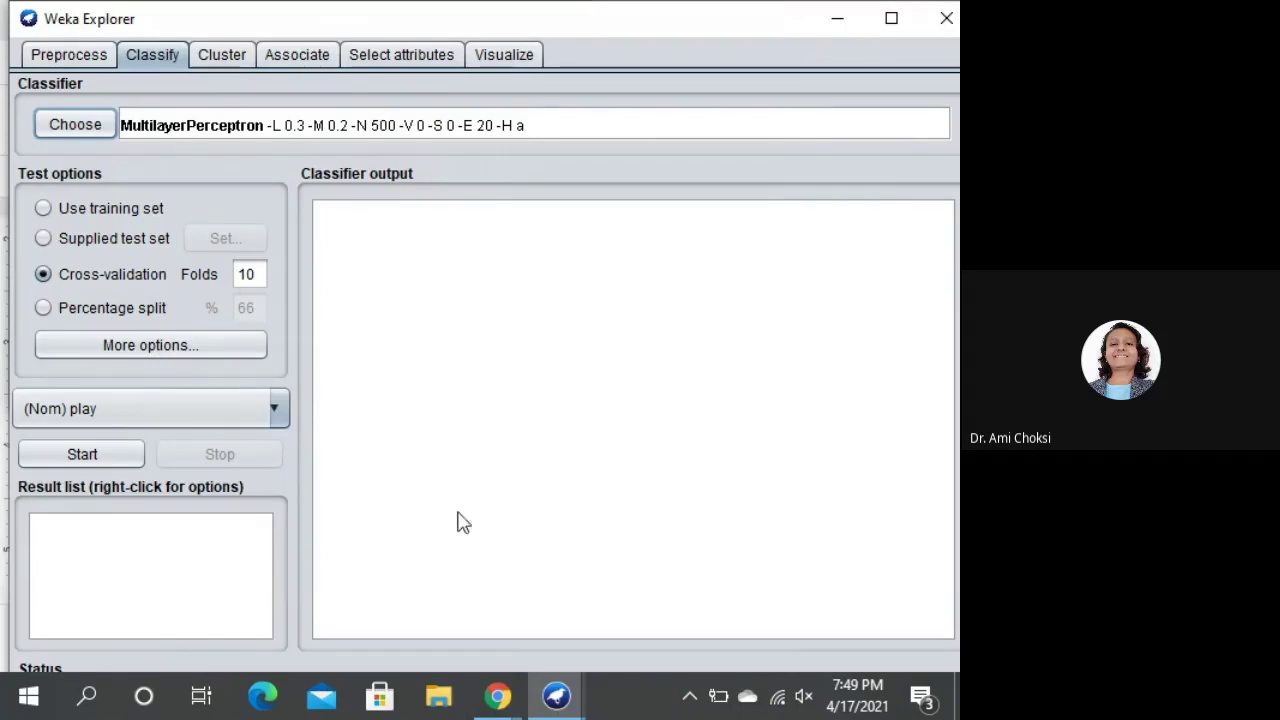
Step: Run MultilayerPerceptron with 10-fold cross-validation on the 14 weather instances
click(66, 464)
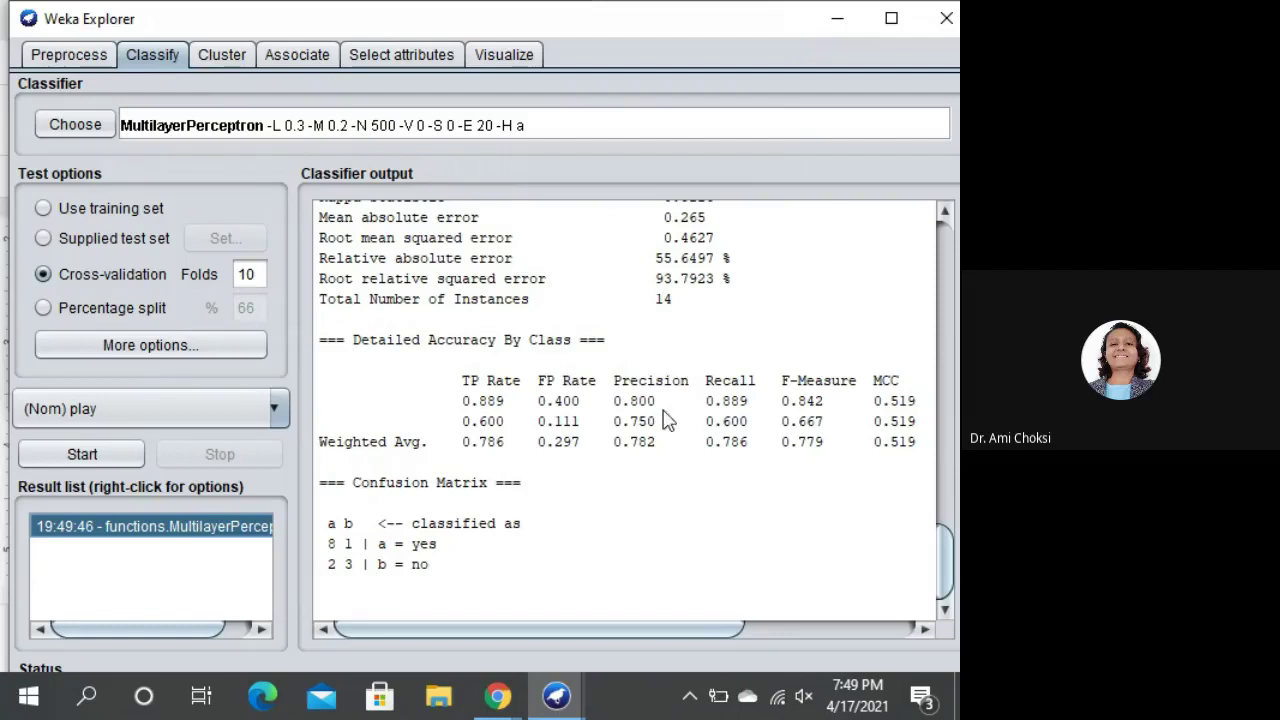
scroll(635, 420, up, 4)
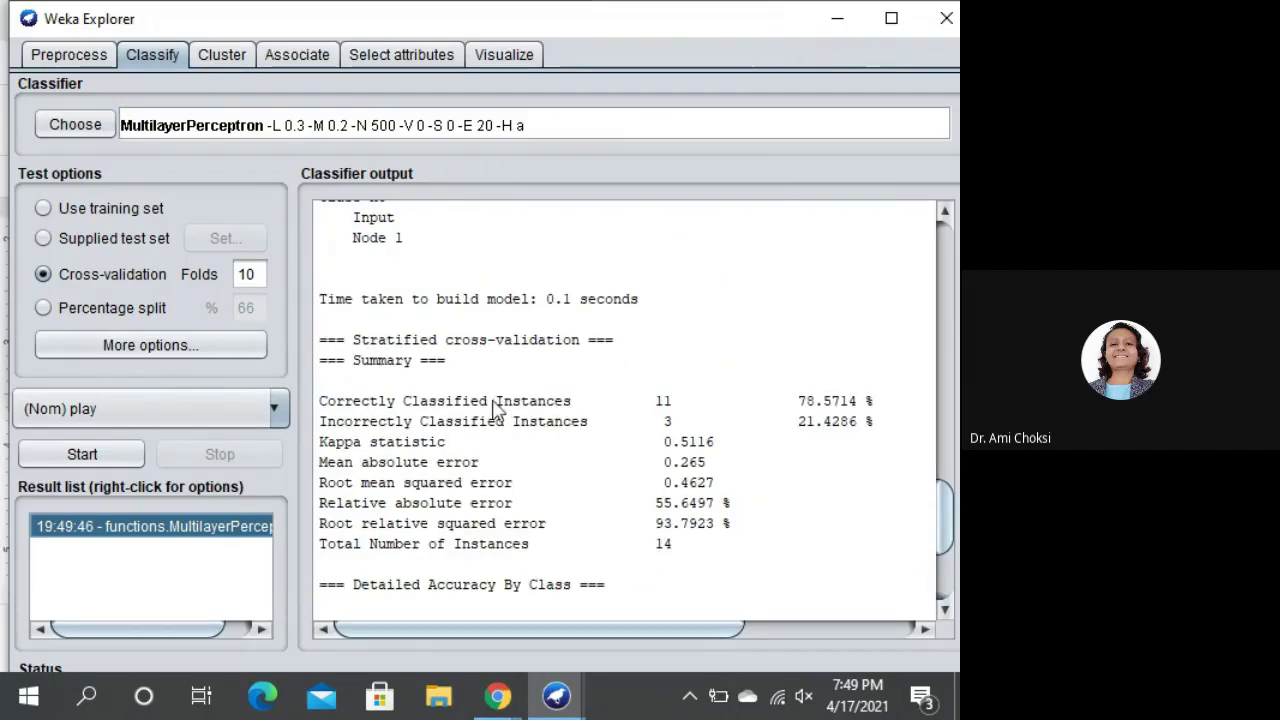
scroll(497, 405, up, 10)
scroll(497, 405, up, 15)
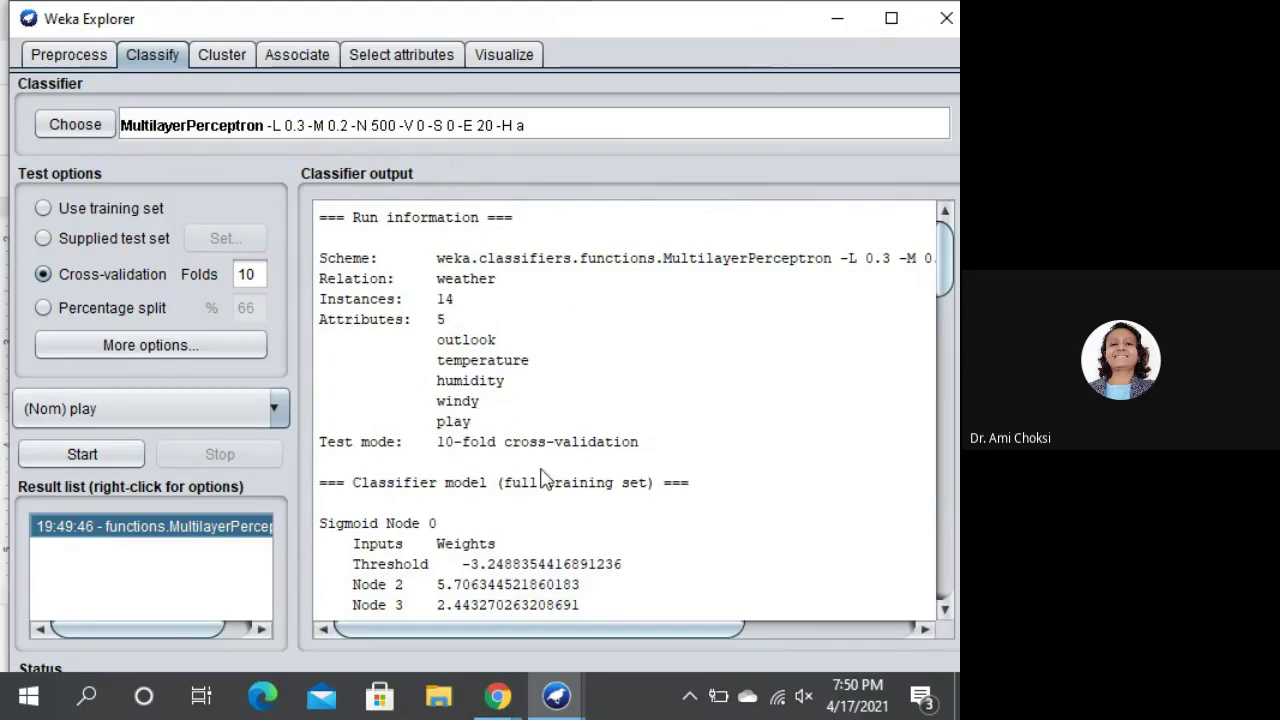
scroll(520, 505, down, 2)
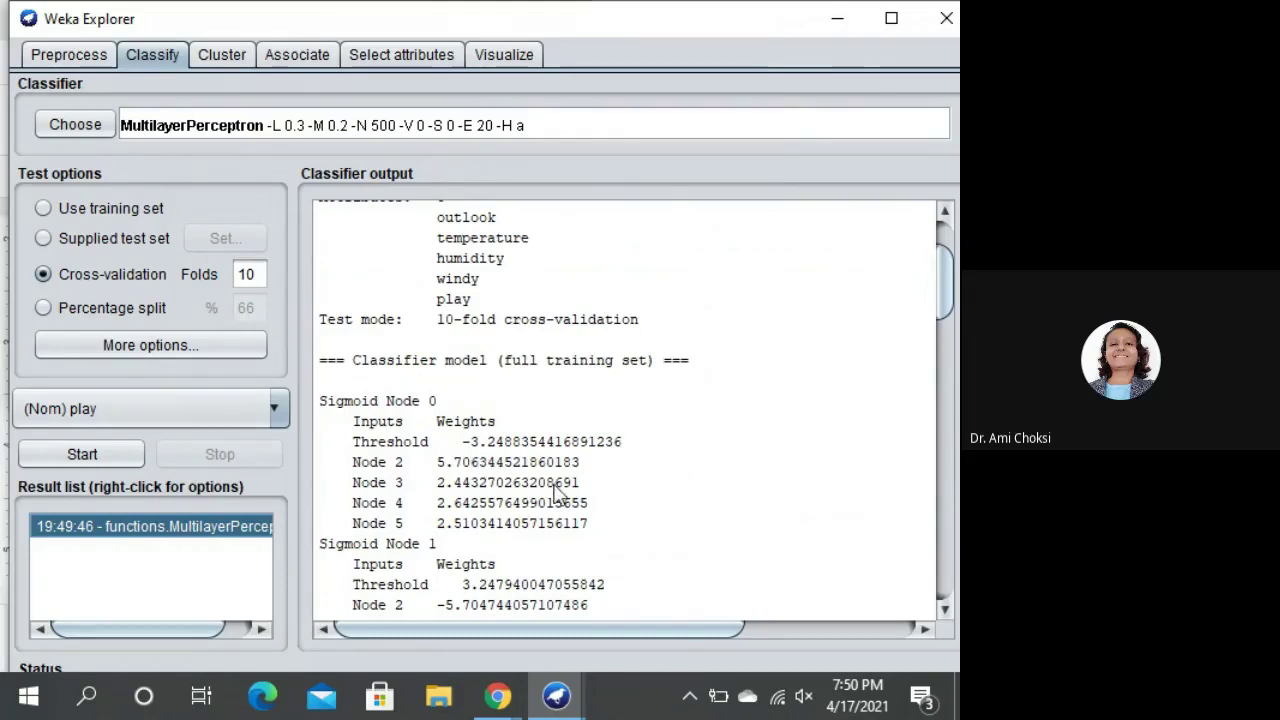
scroll(557, 492, down, 1)
scroll(557, 492, down, 1)
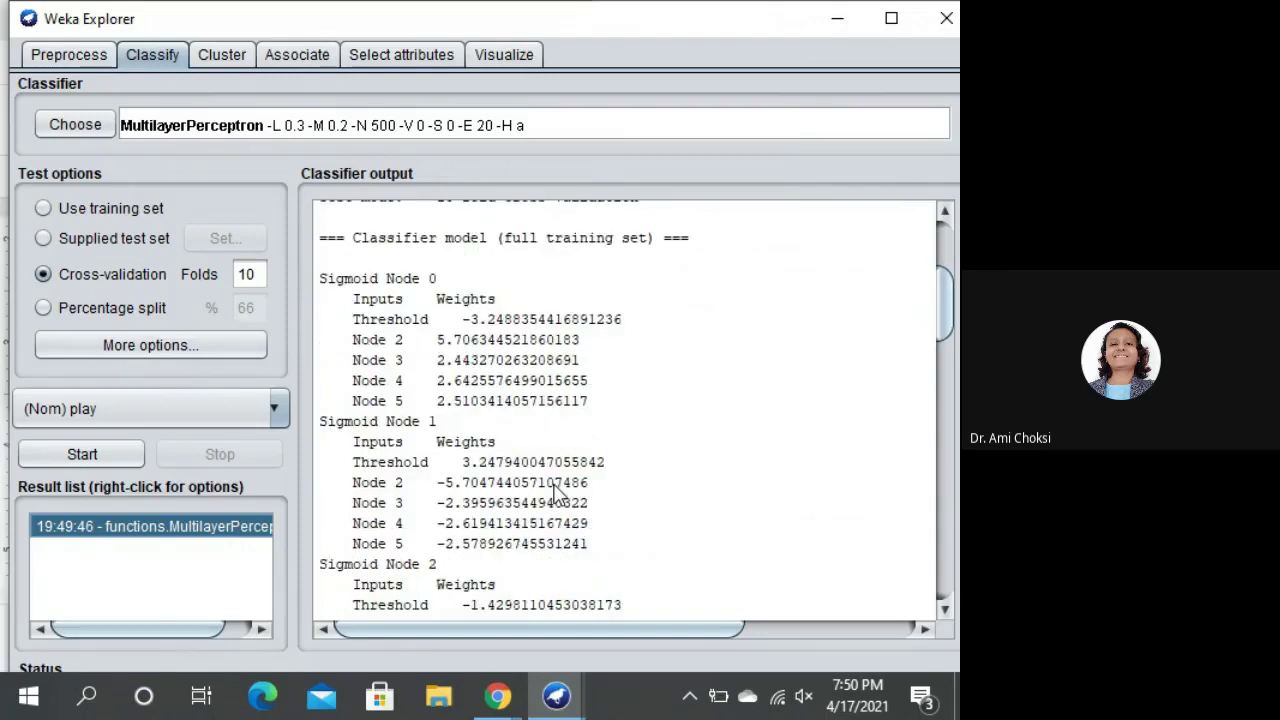
scroll(557, 492, down, 3)
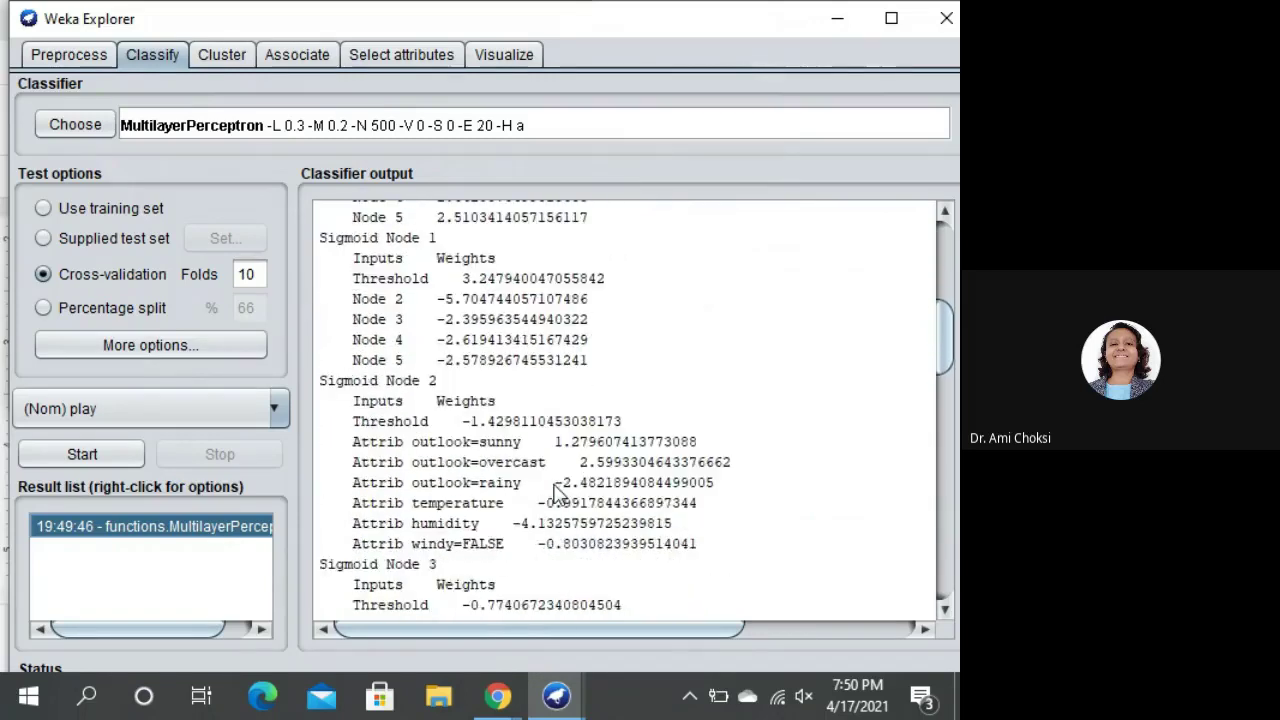
scroll(557, 492, down, 2)
scroll(557, 492, down, 2)
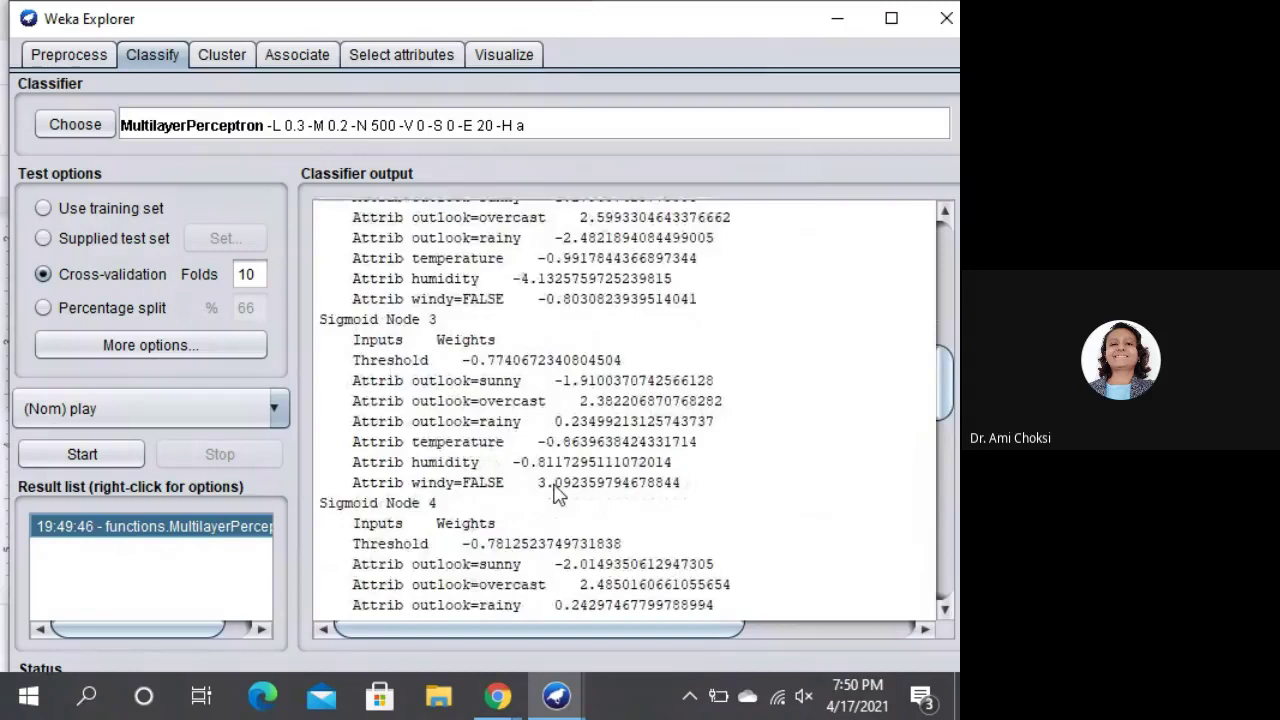
scroll(557, 492, down, 2)
scroll(557, 492, down, 2)
scroll(557, 492, down, 1)
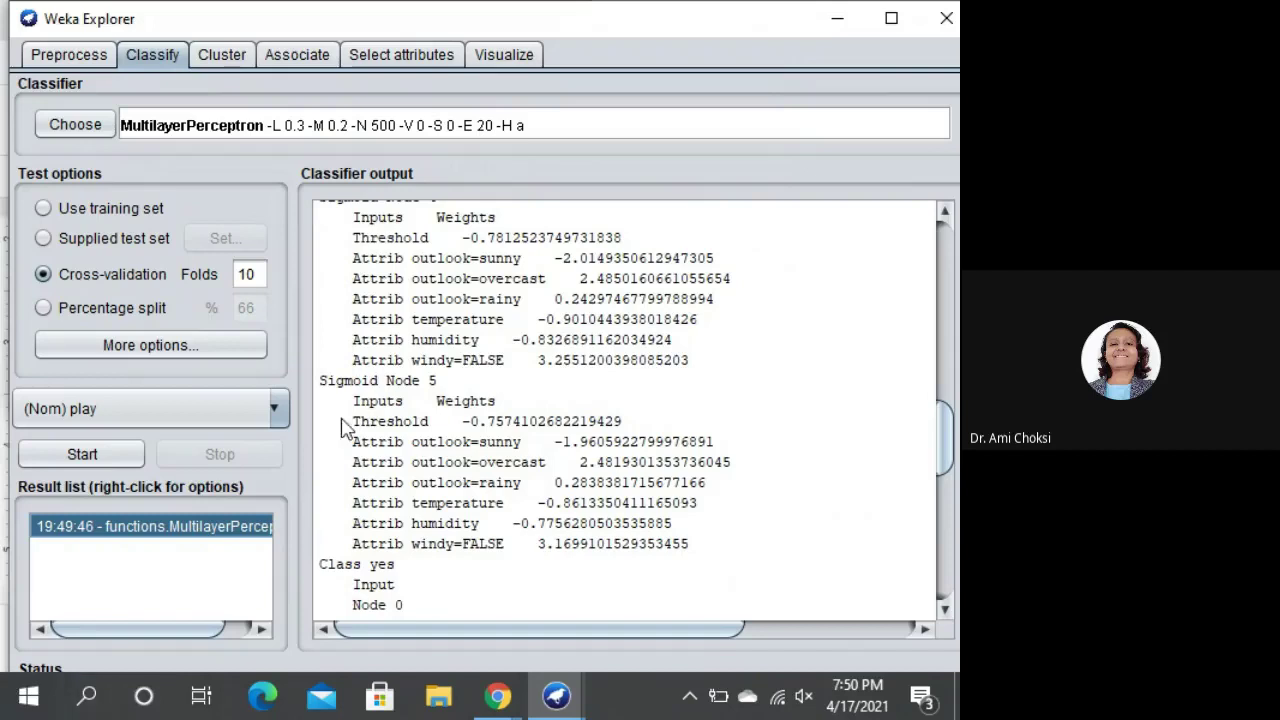
Step: Scroll the output to the cross-validation summary: 11 of 14 correct (78.5714 %), kappa 0.5116
scroll(424, 480, down, 2)
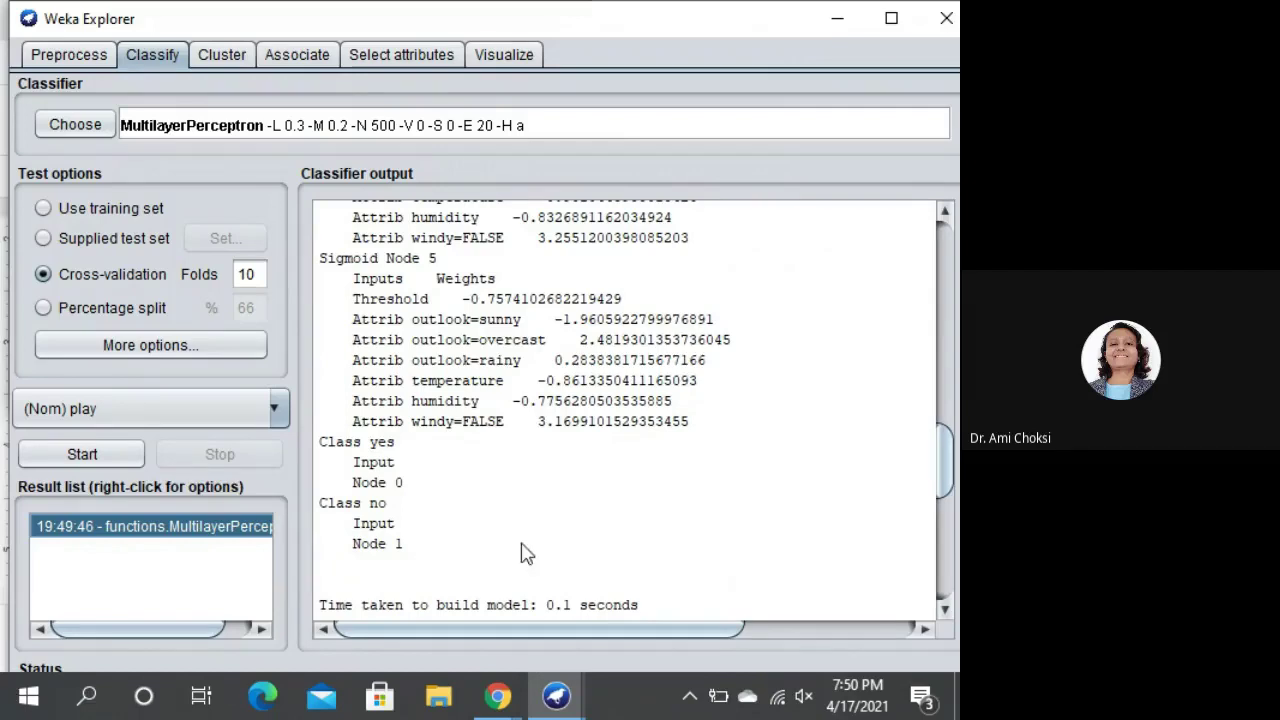
scroll(626, 552, down, 1)
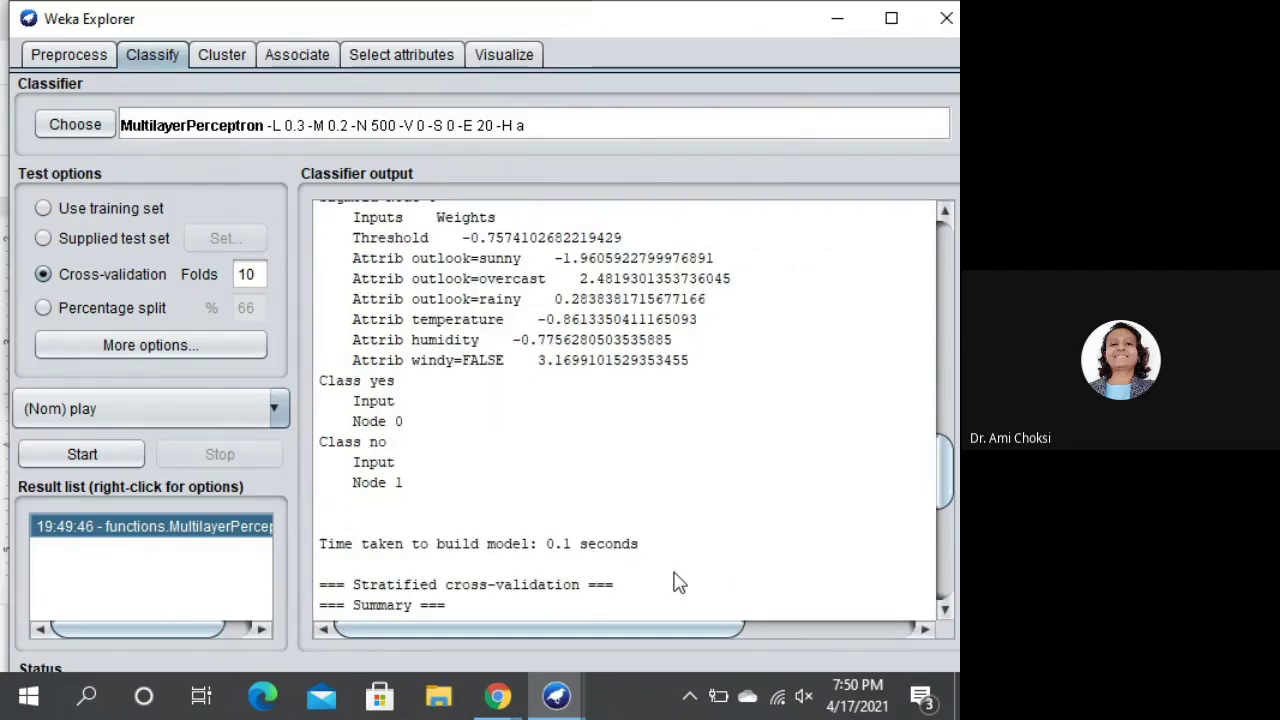
scroll(676, 584, down, 1)
scroll(676, 584, down, 2)
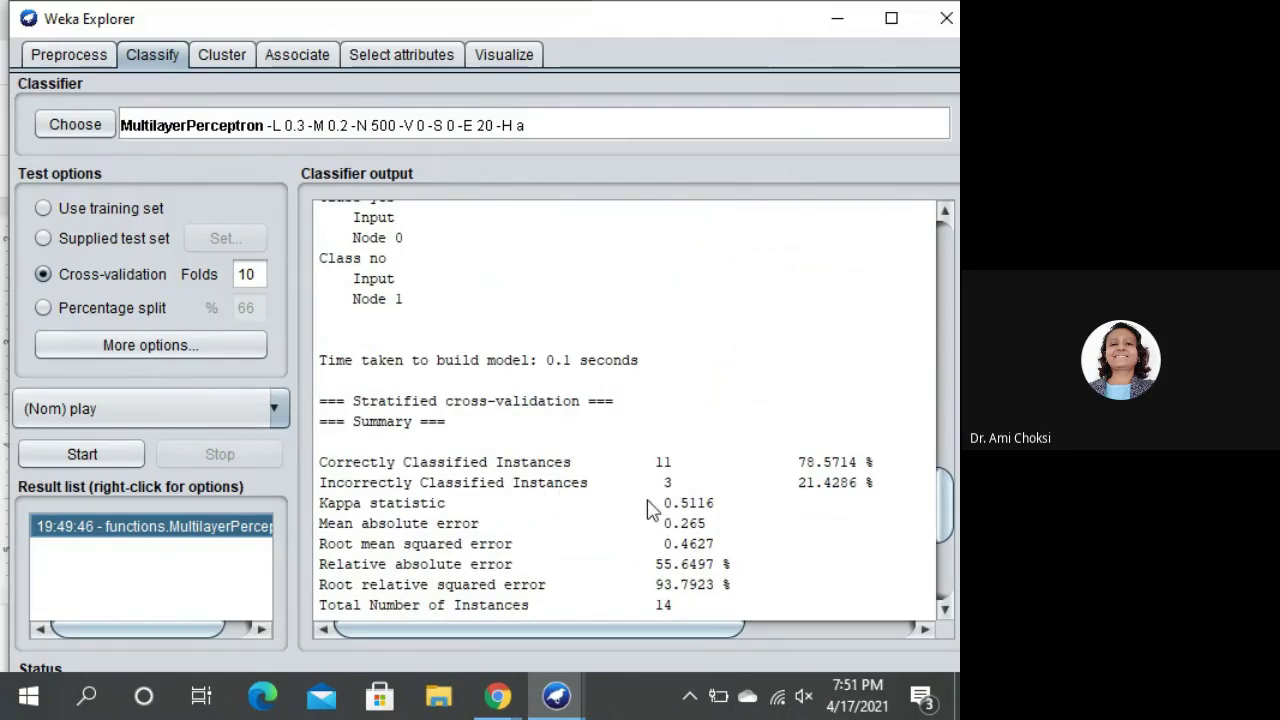
scroll(660, 517, down, 1)
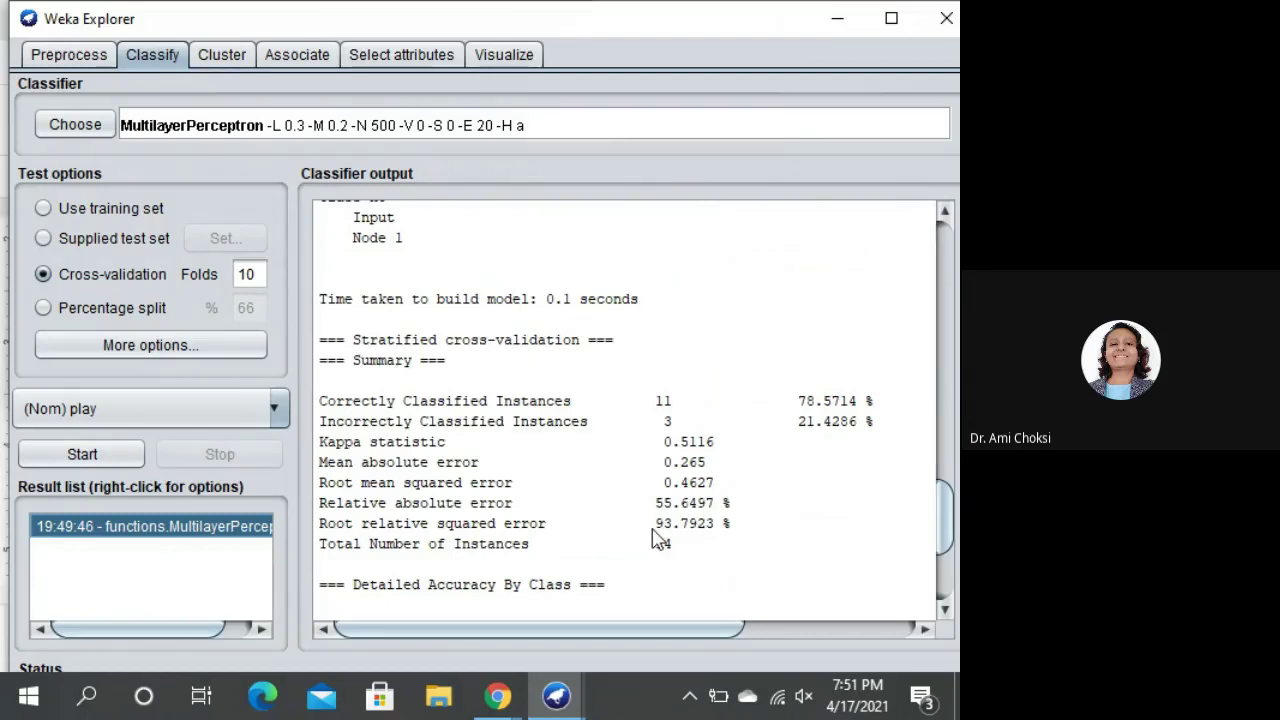
scroll(650, 537, down, 1)
scroll(655, 532, down, 1)
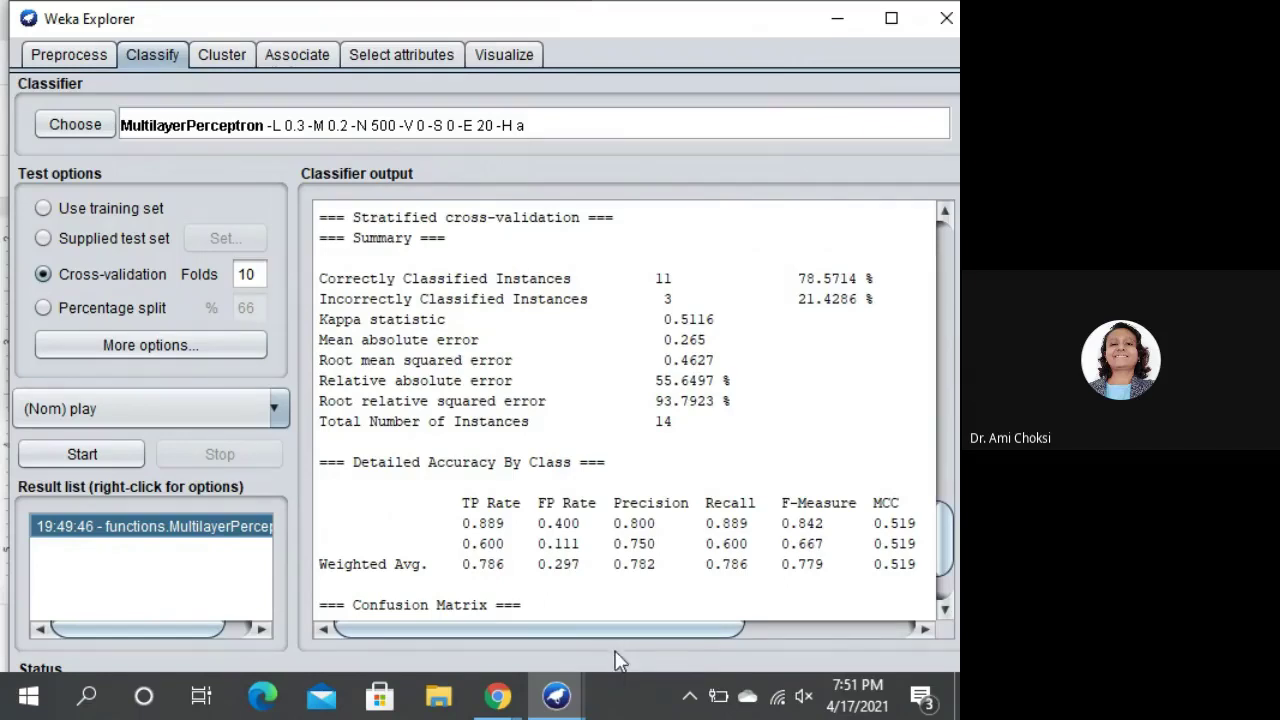
Step: Scroll the accuracy table right to the ROC Area, PRC Area and Class columns, highlighting the yes row
drag(640, 640, 683, 668)
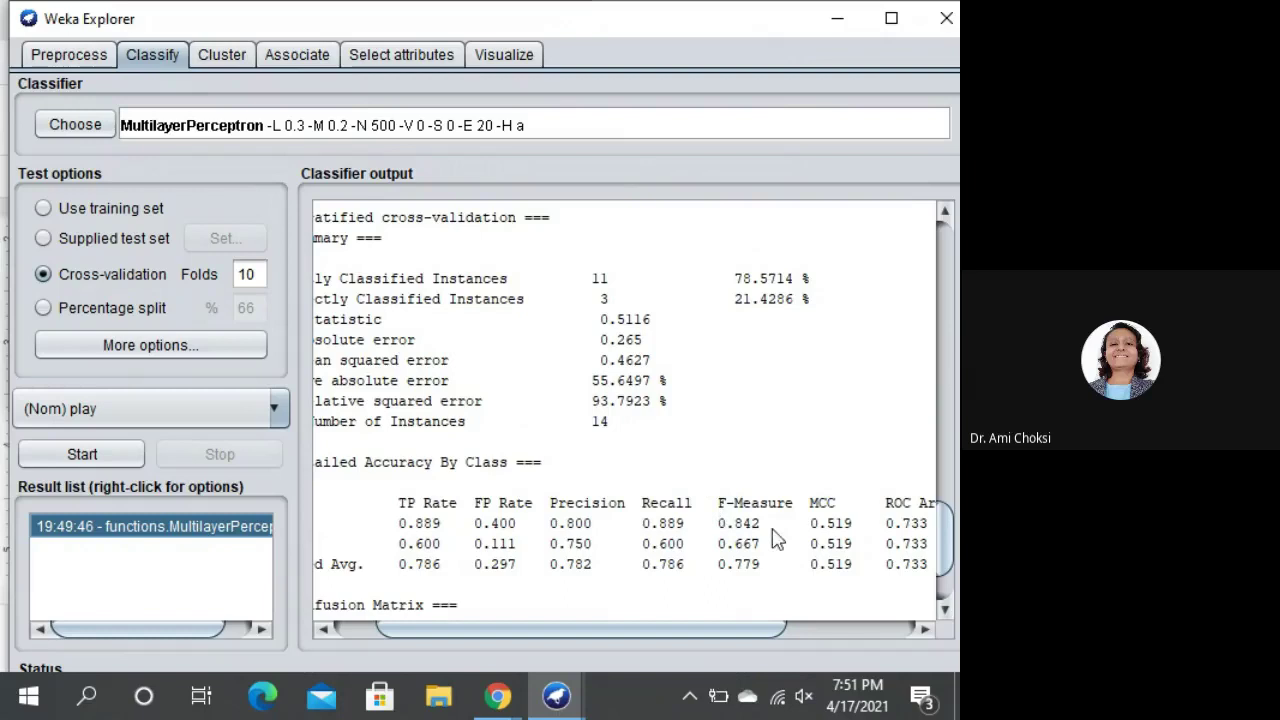
drag(736, 630, 864, 648)
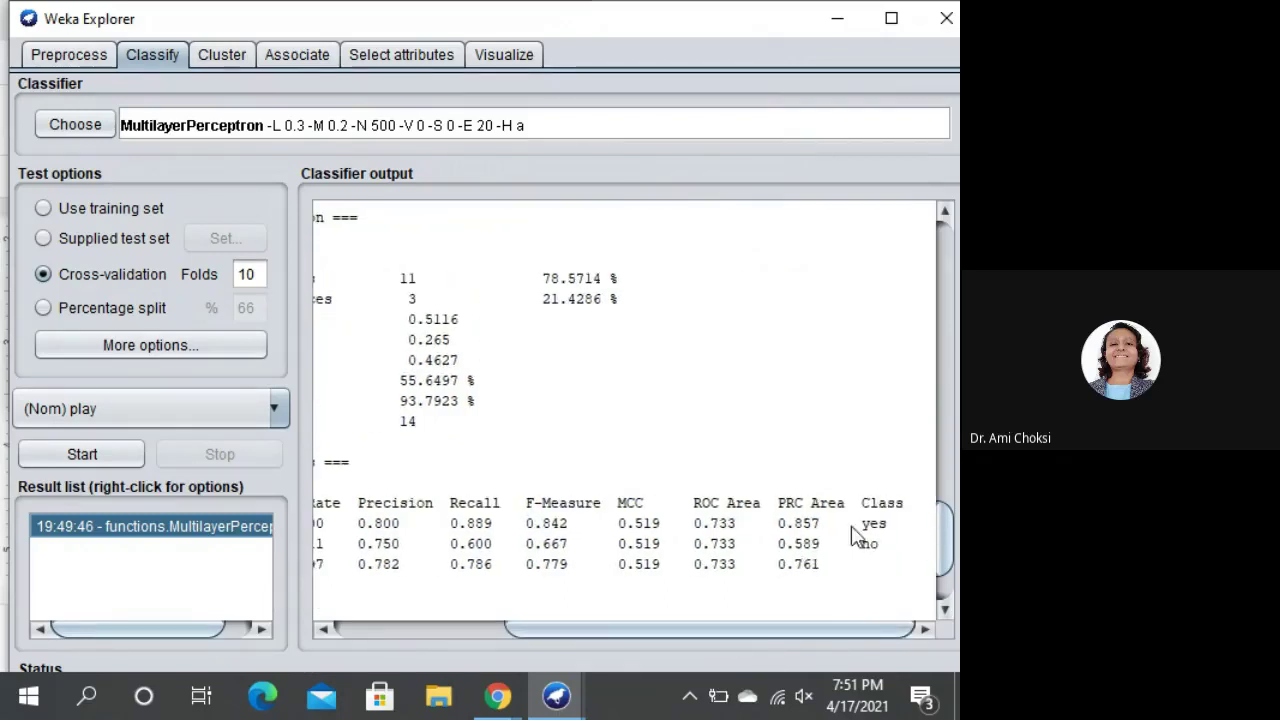
drag(903, 530, 873, 527)
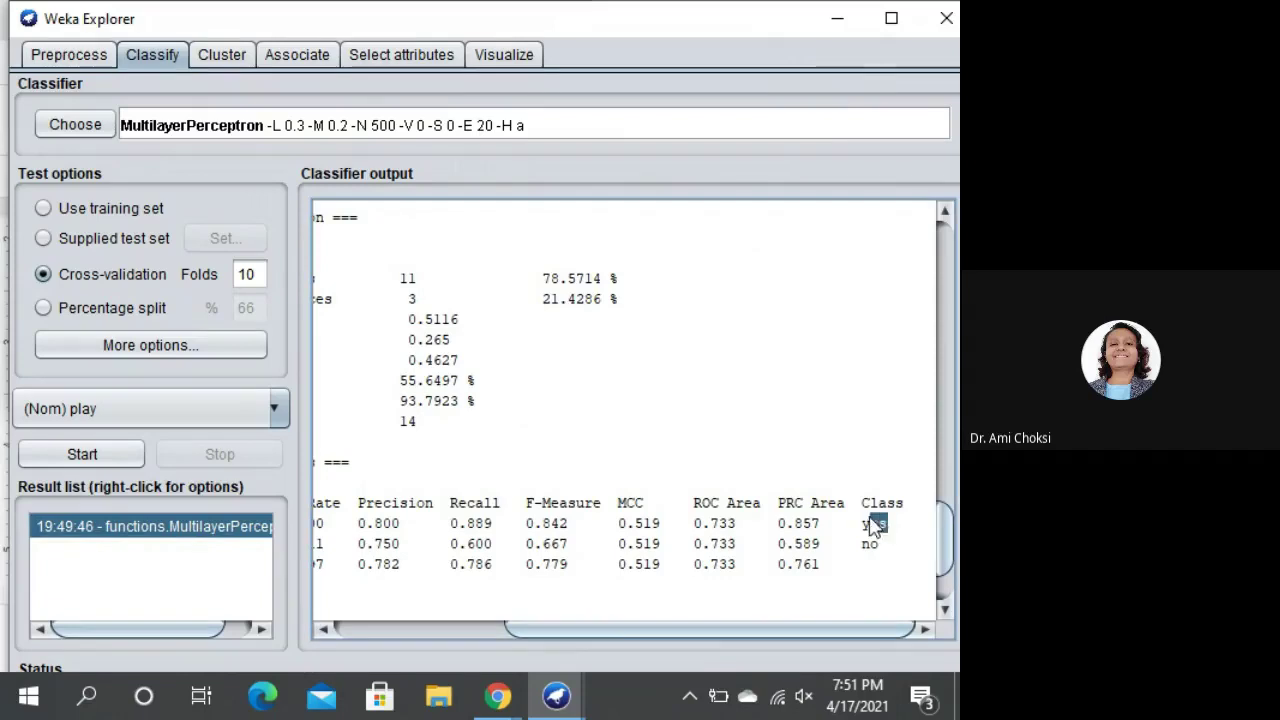
click(817, 606)
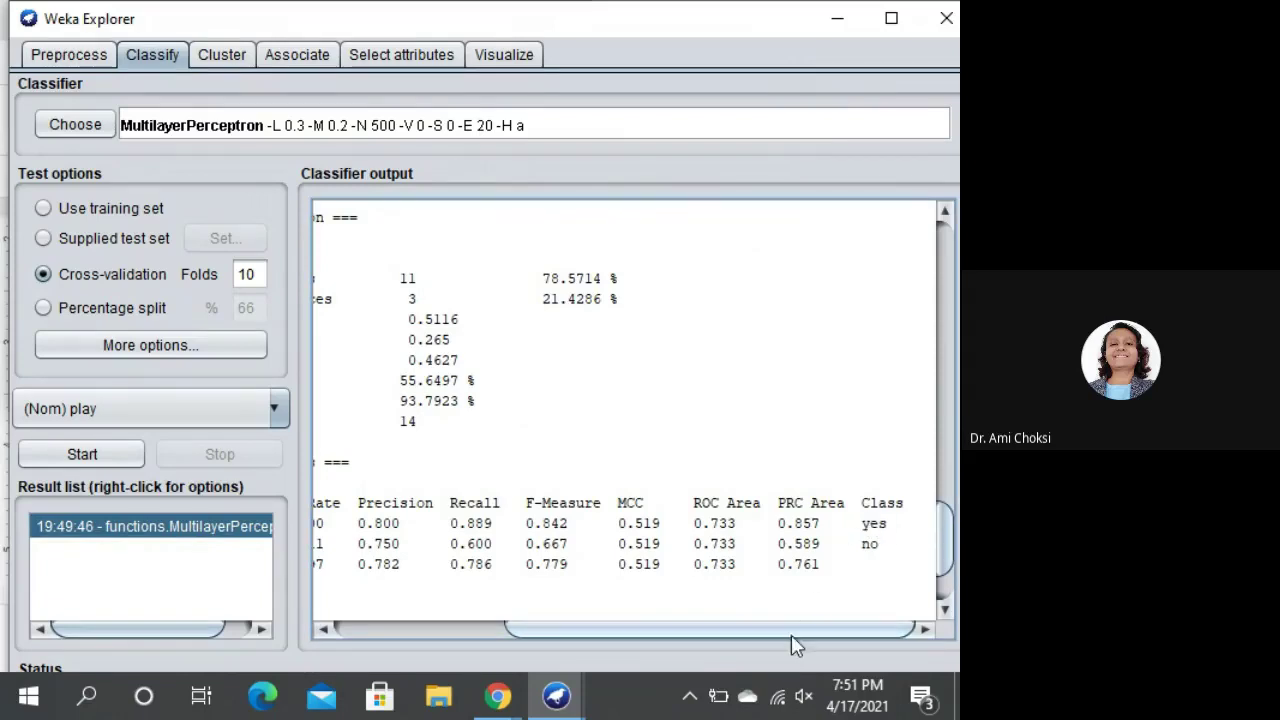
drag(791, 632, 634, 630)
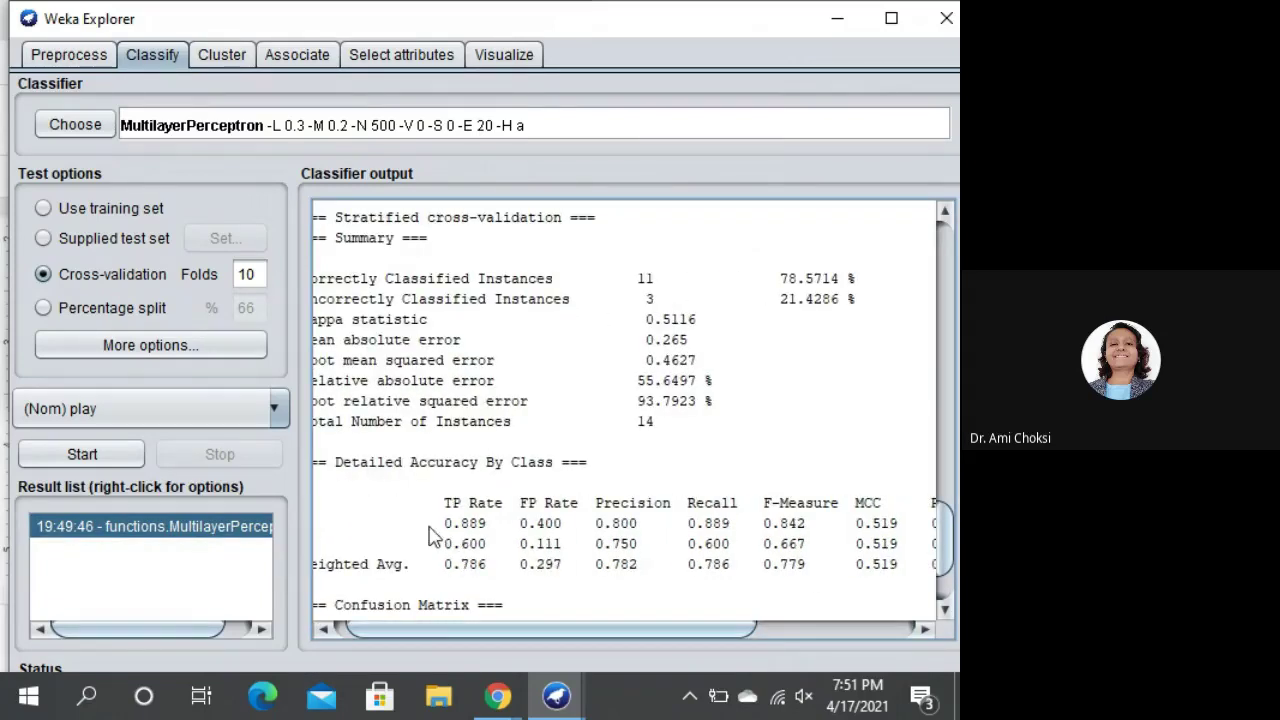
drag(432, 536, 900, 538)
click(915, 537)
drag(605, 630, 548, 638)
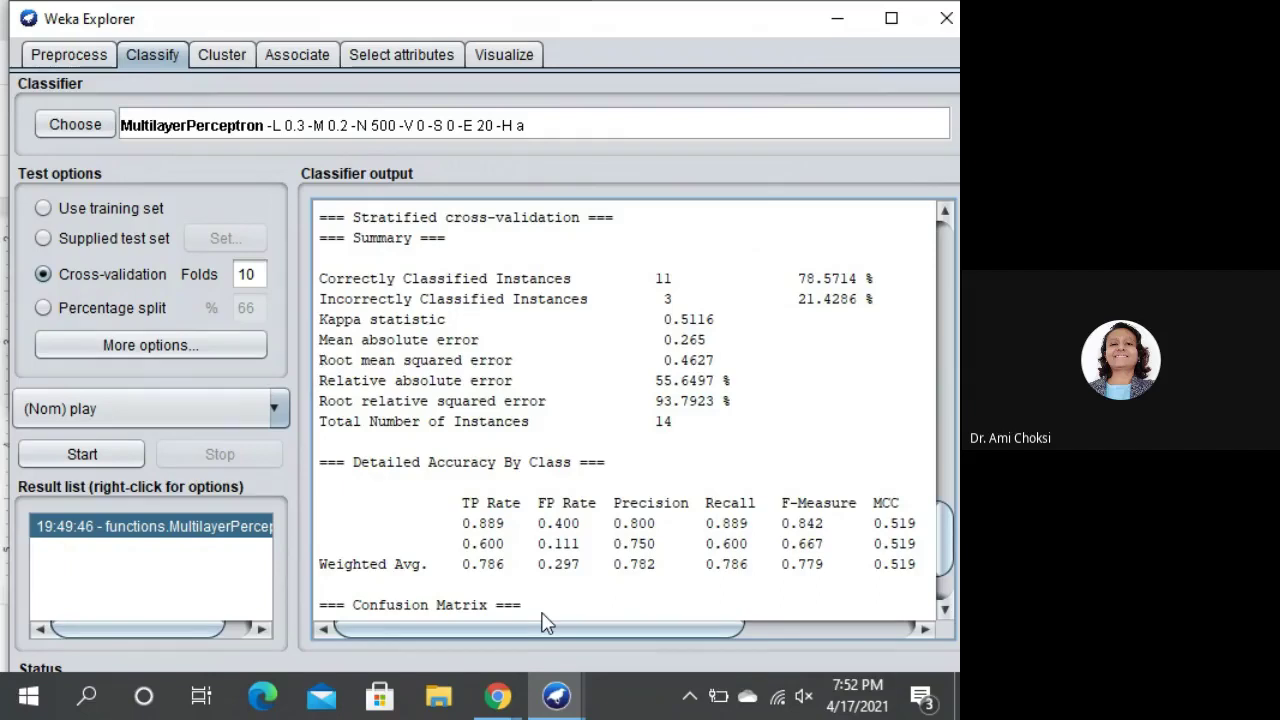
Step: Scroll down to the confusion matrix showing 8 1 for yes and 2 3 for no
scroll(530, 583, down, 2)
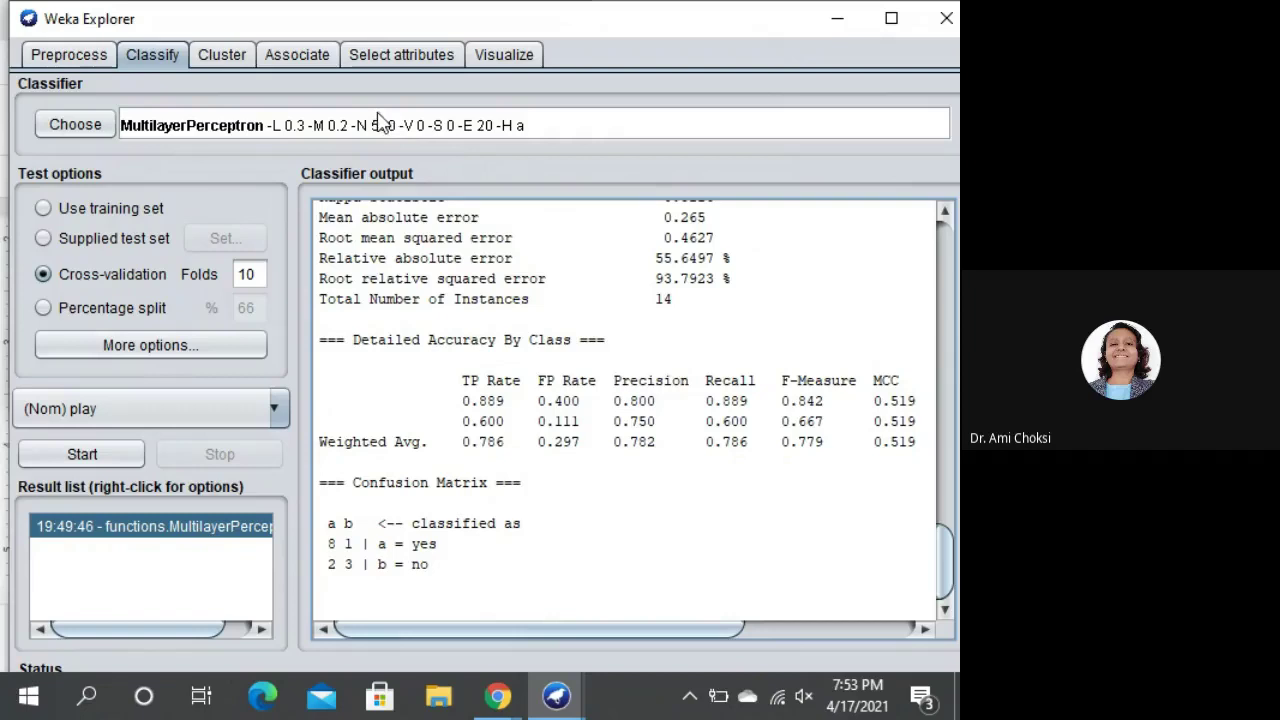
Step: Set the MultilayerPerceptron GUI option to True in its settings editor and confirm with OK
click(406, 131)
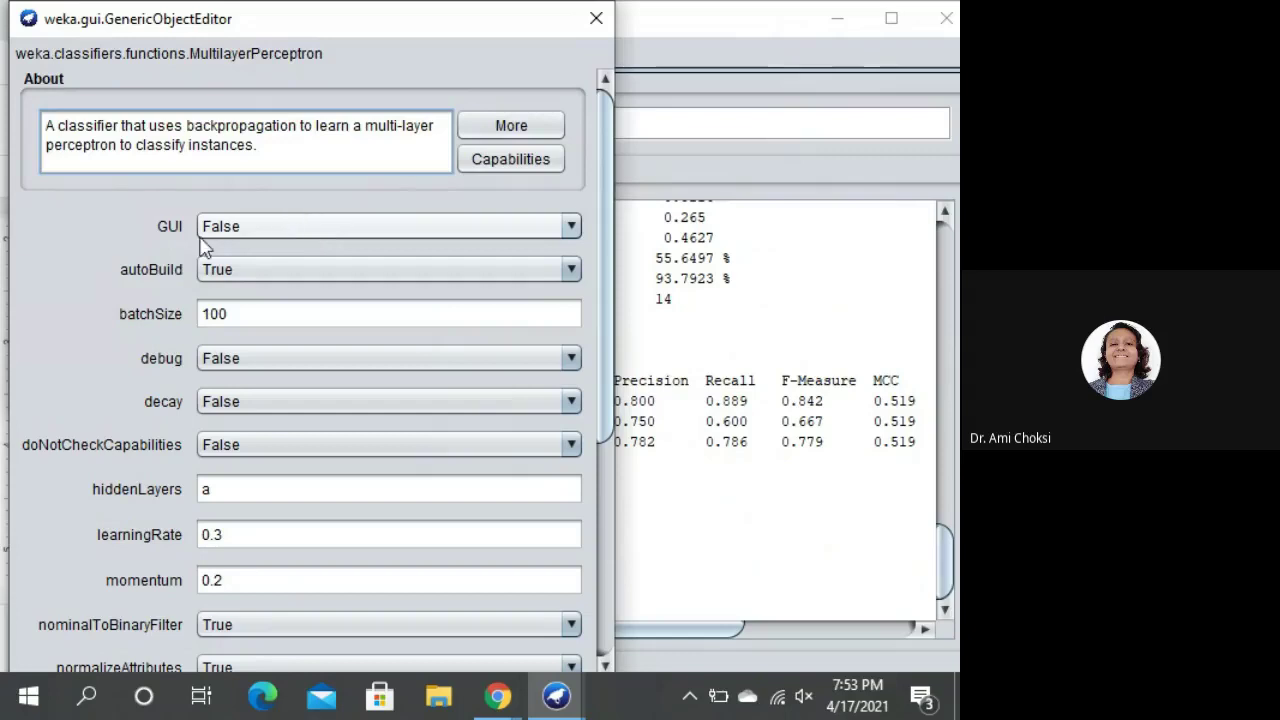
click(256, 230)
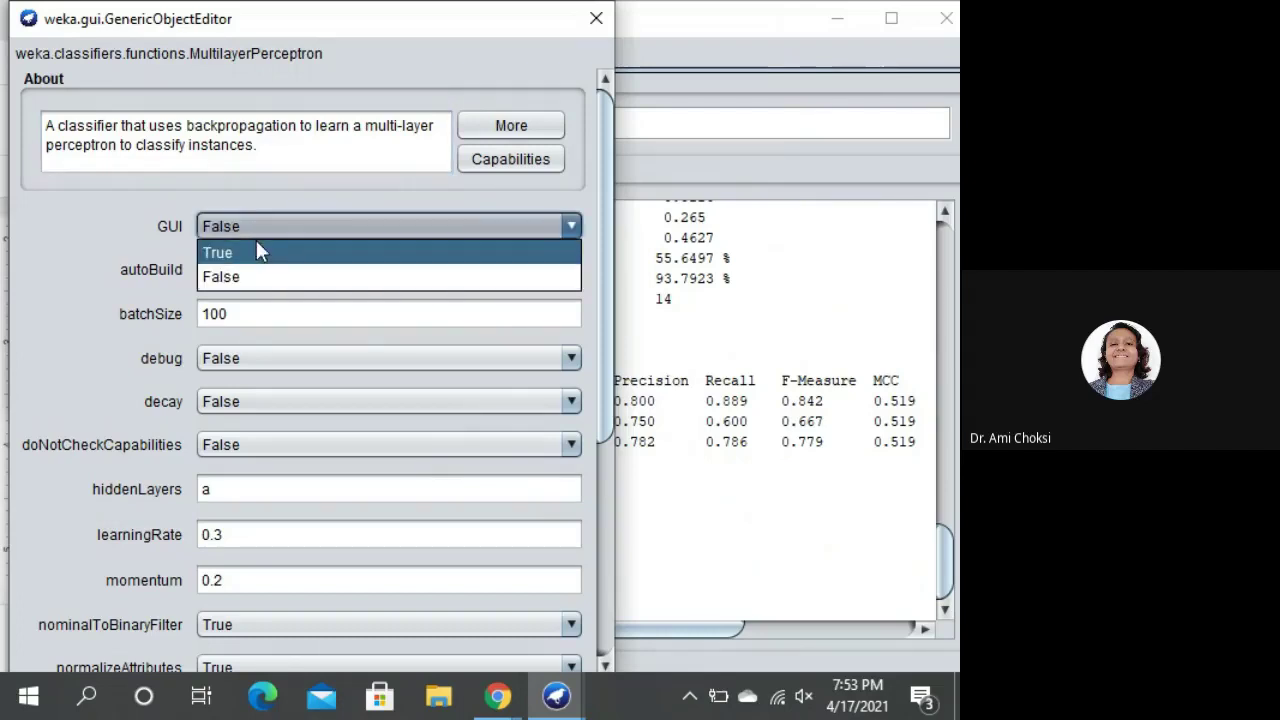
click(257, 245)
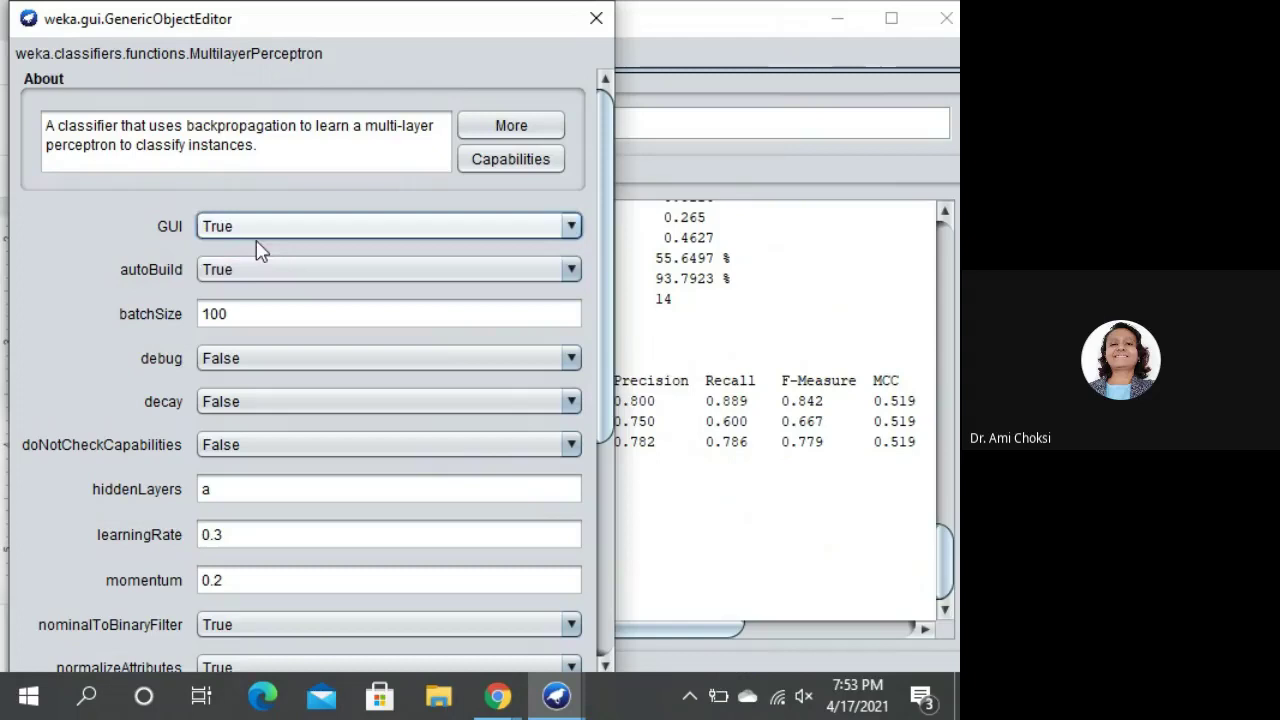
scroll(320, 386, down, 2)
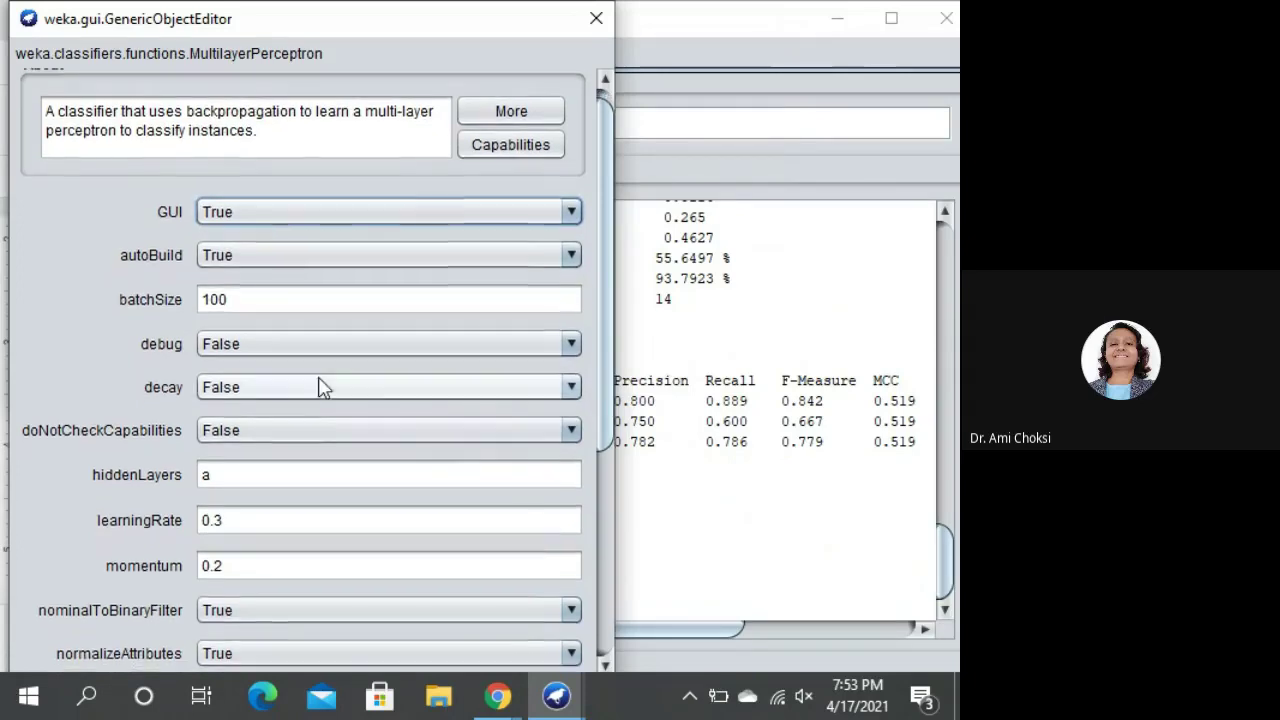
scroll(286, 460, down, 5)
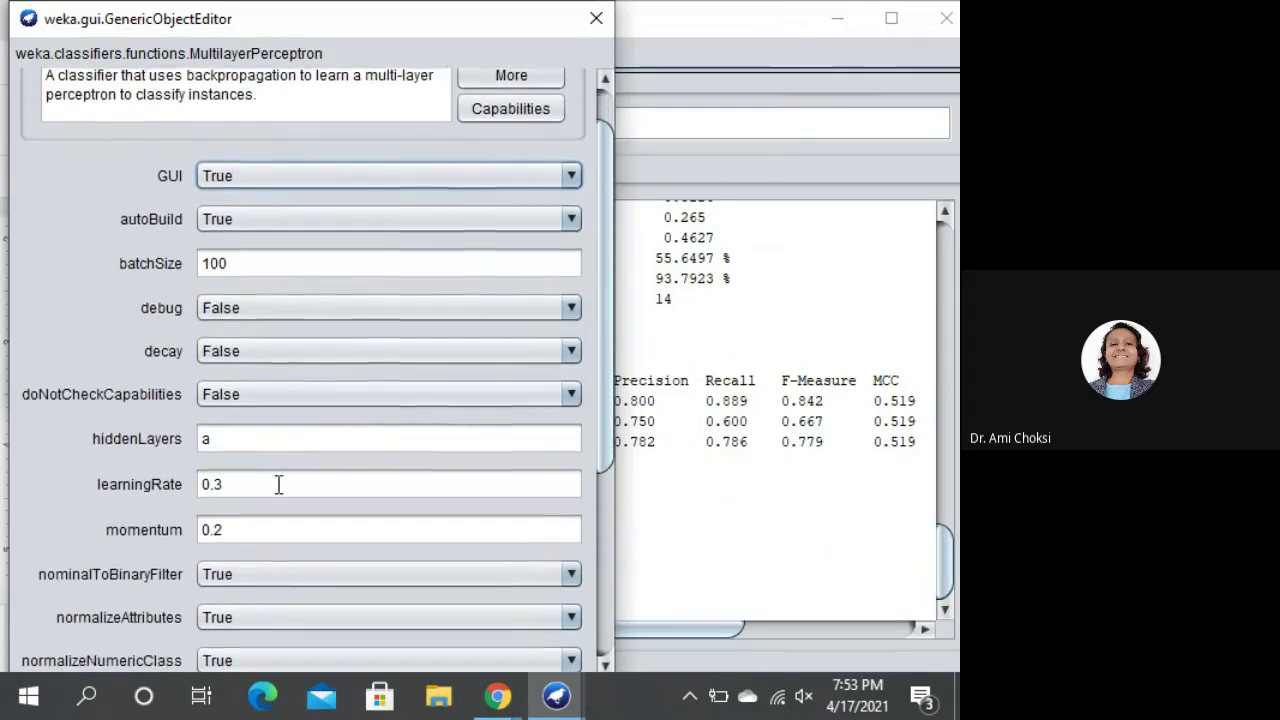
scroll(612, 455, down, 6)
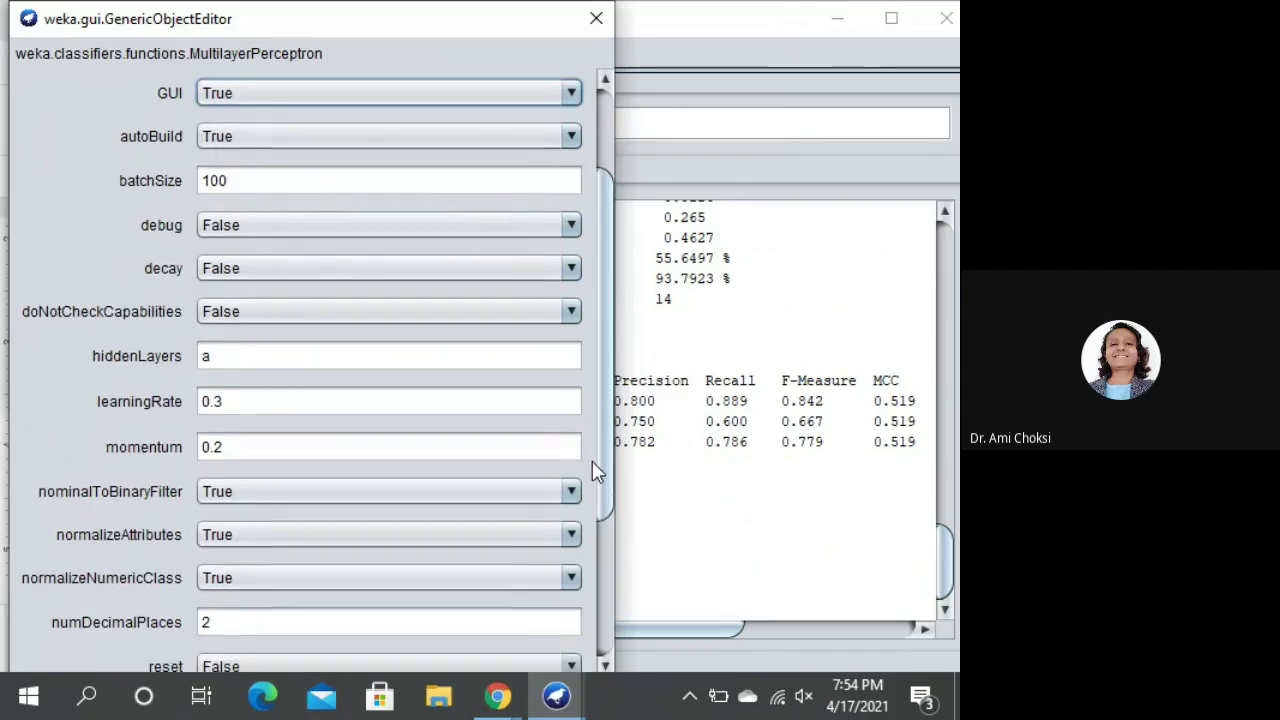
scroll(580, 540, down, 19)
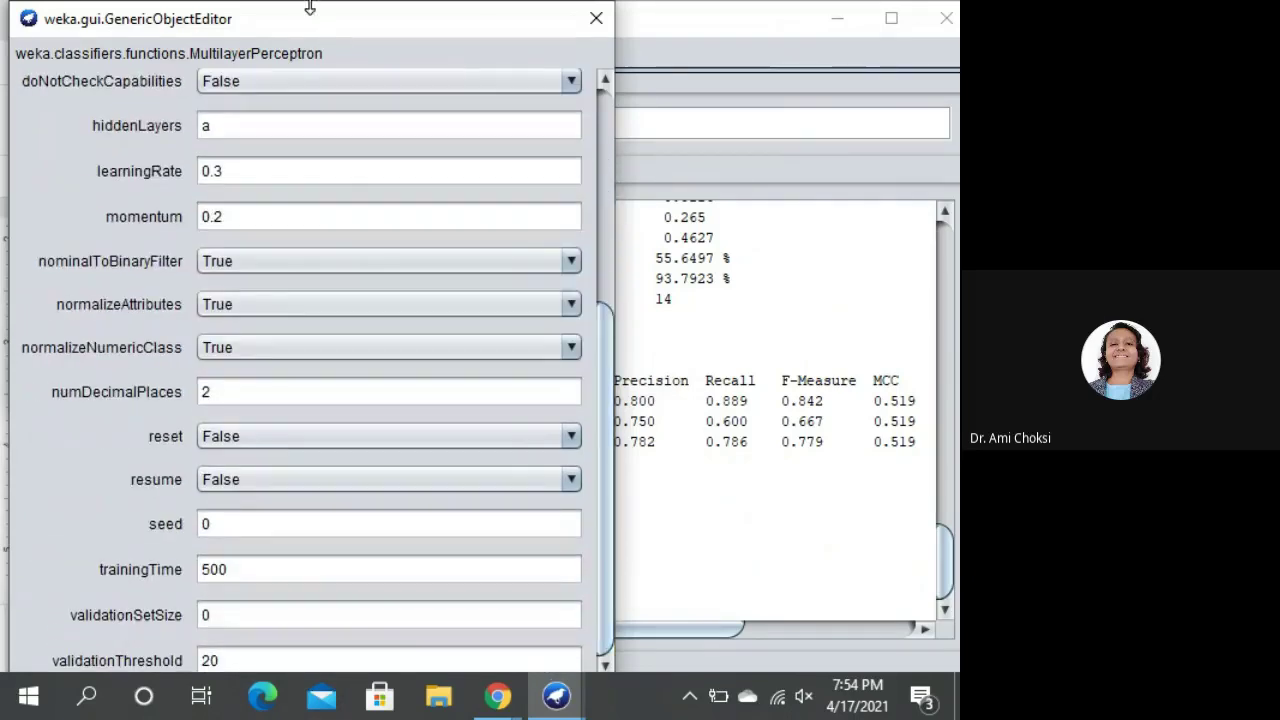
drag(310, 8, 313, 155)
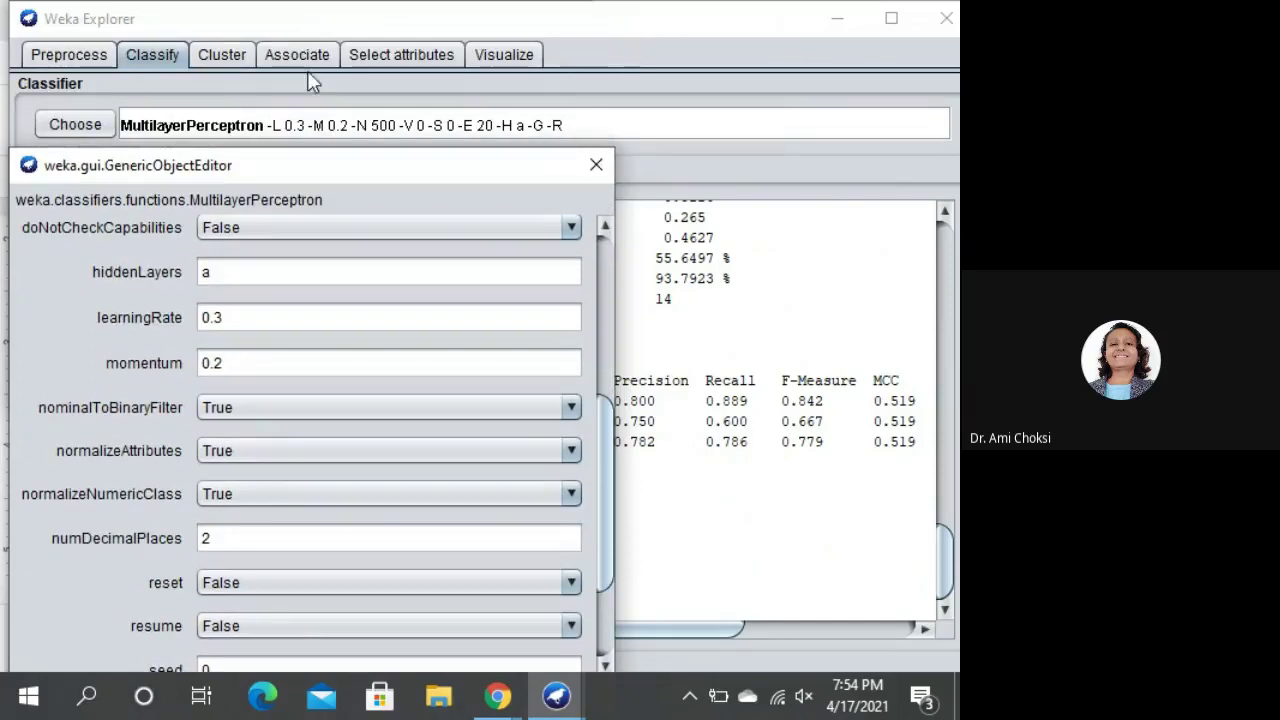
drag(313, 84, 317, 43)
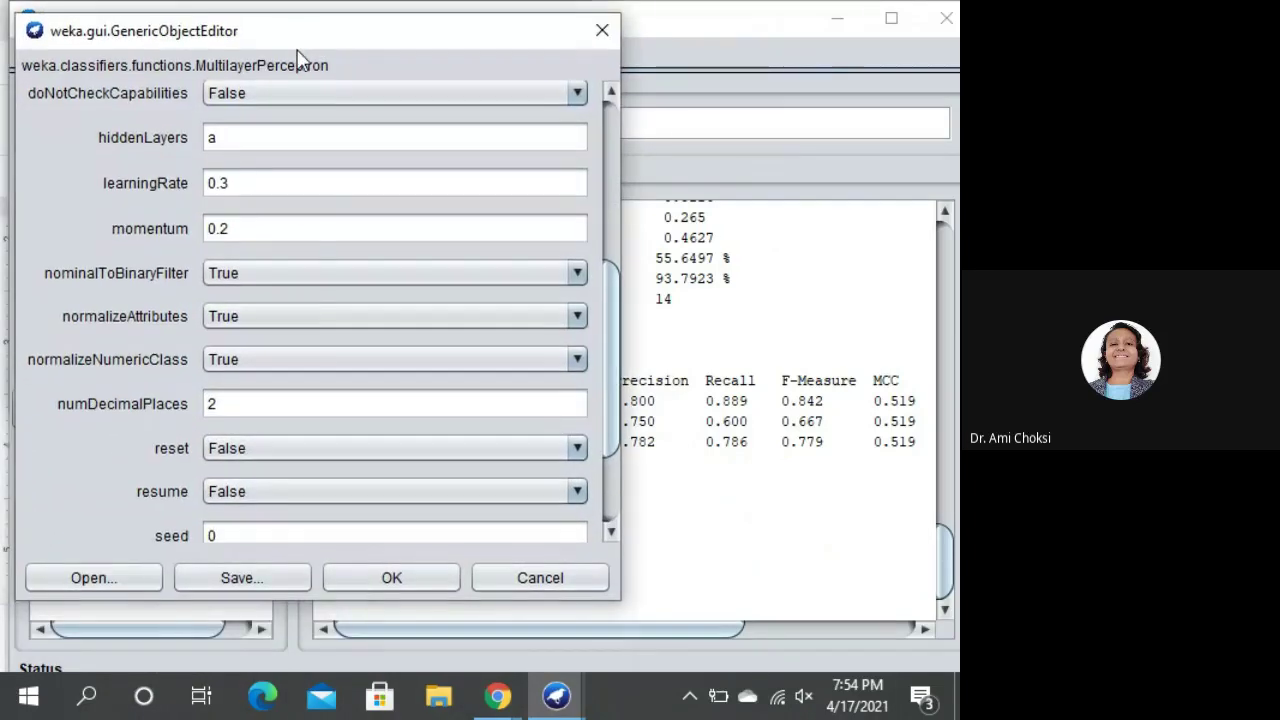
click(368, 577)
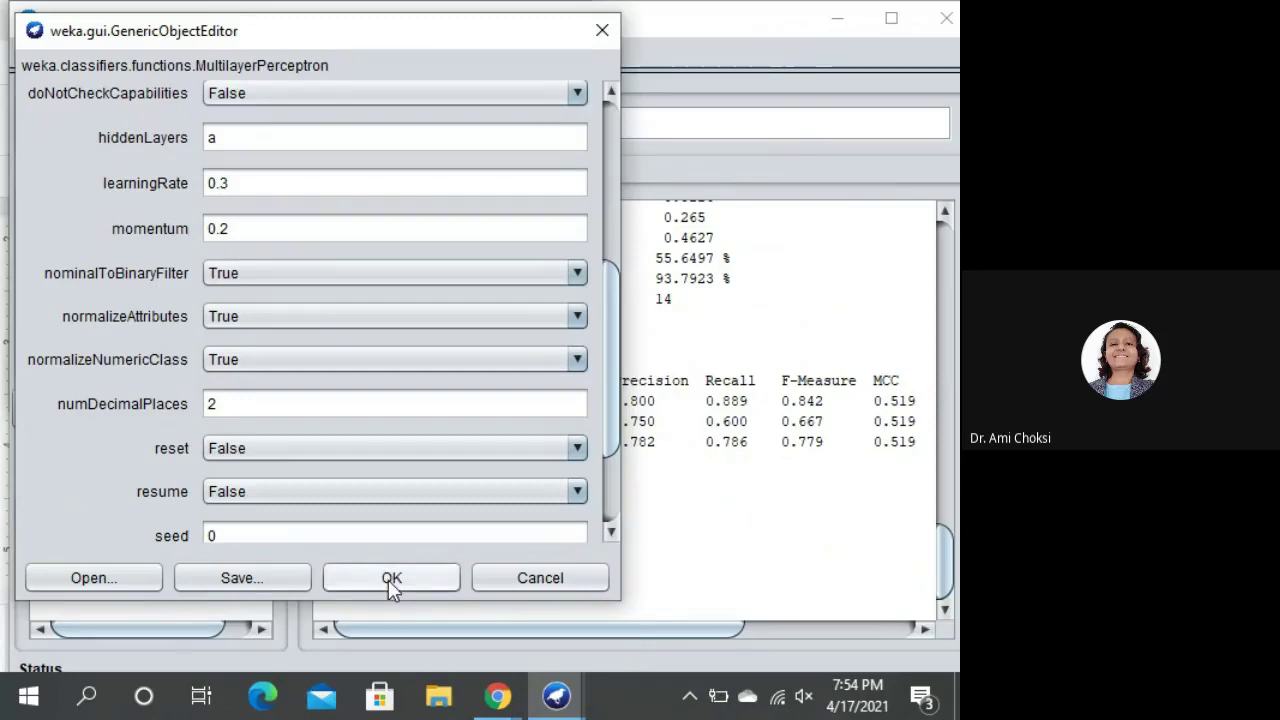
click(390, 586)
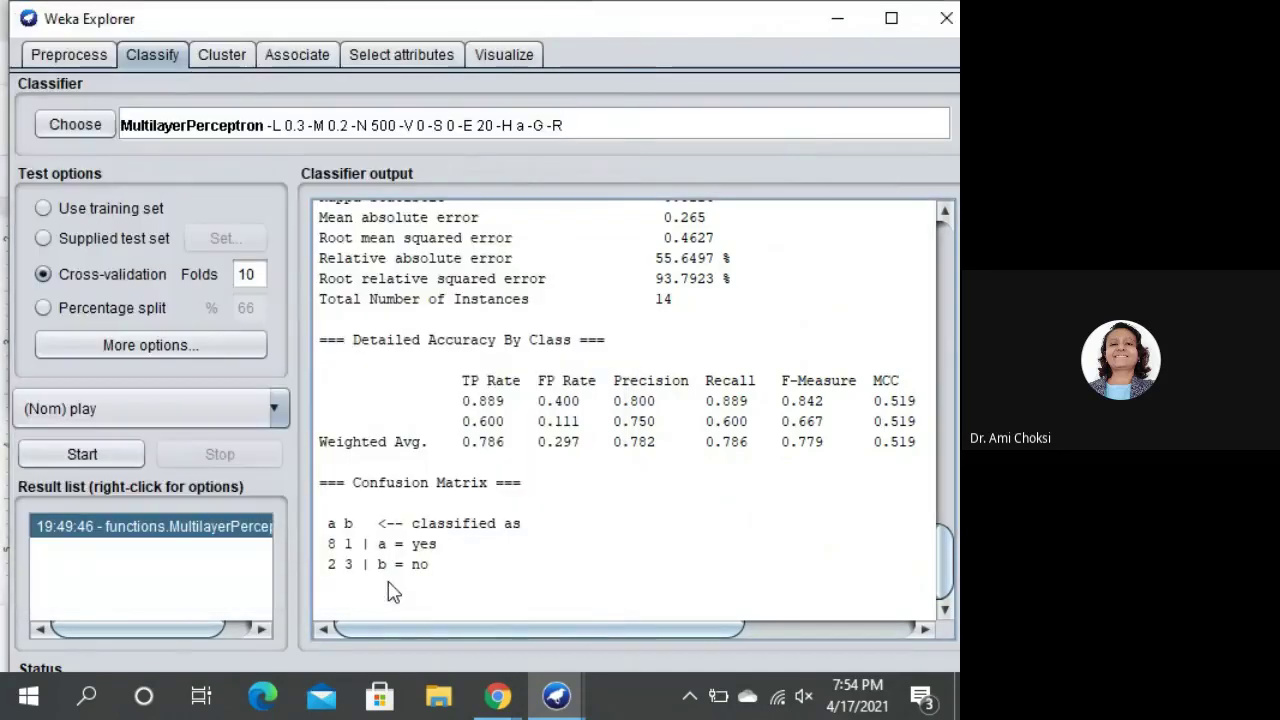
Step: Run MultilayerPerceptron with its network diagram and train the 6-input, 4-hidden-node network for 500 epochs
click(84, 454)
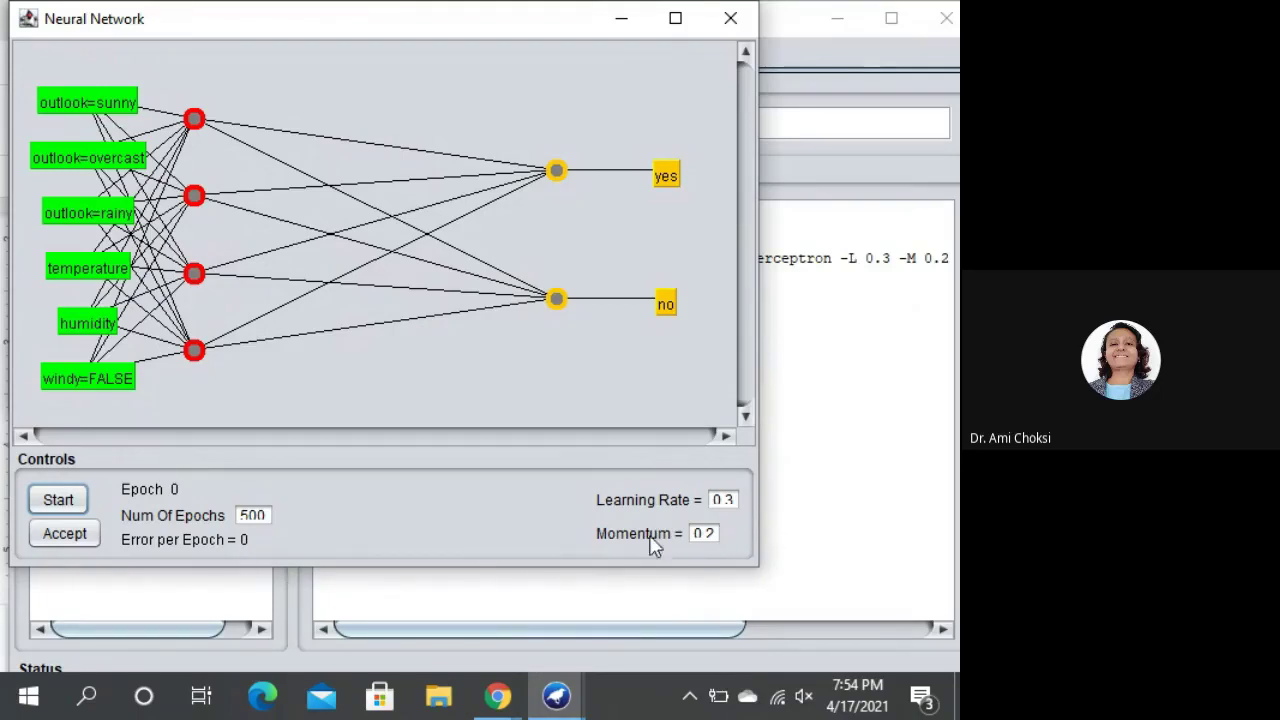
click(57, 501)
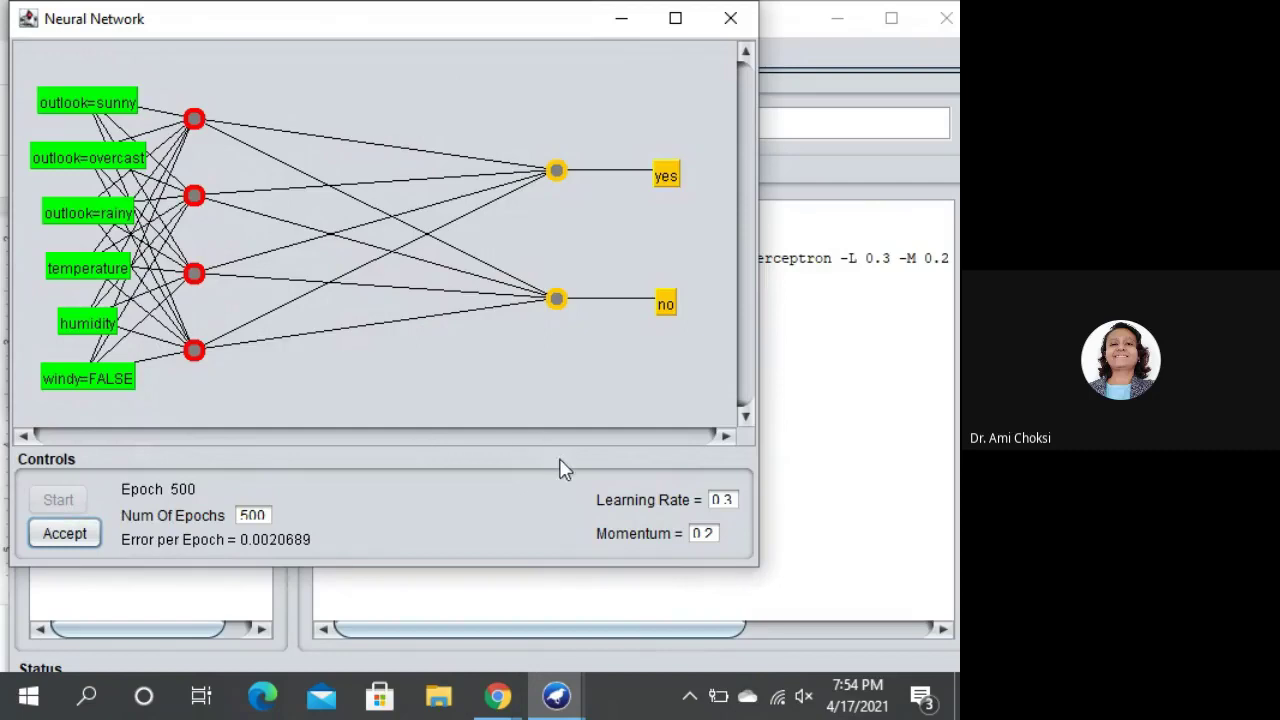
Step: Accept the trained network and return to the Explorer's new result, built in 34.29 seconds
click(59, 538)
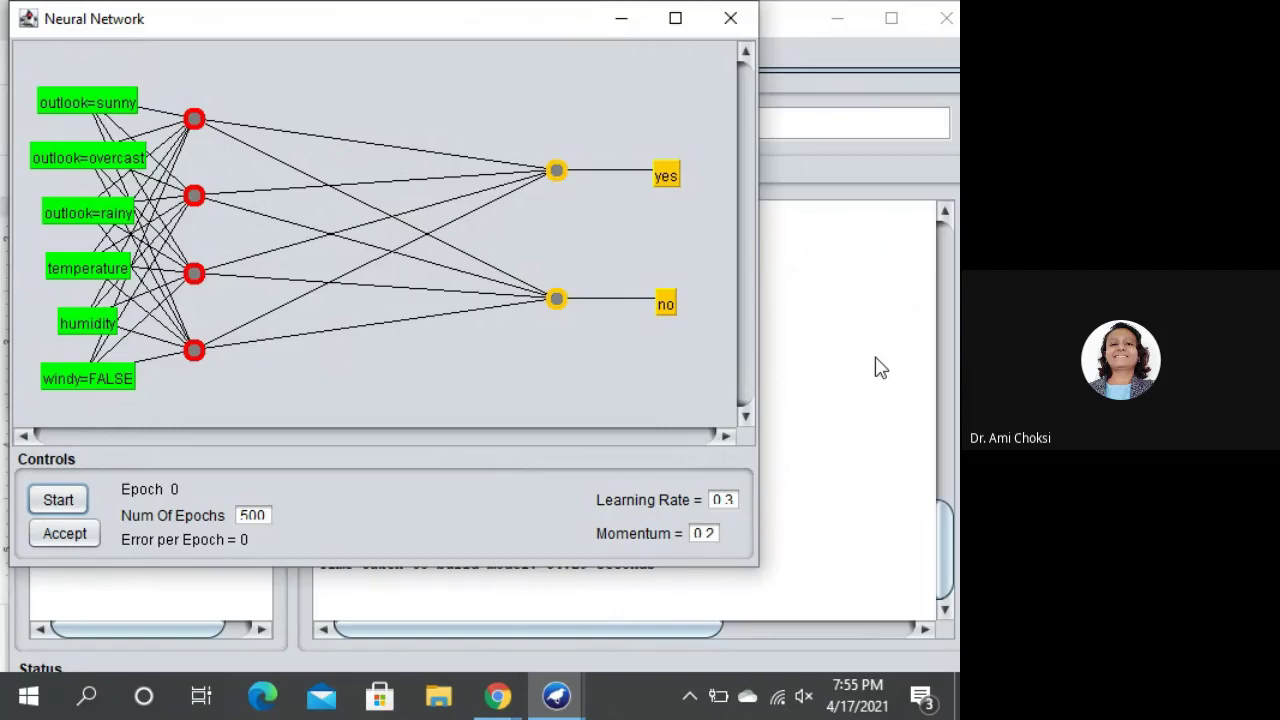
click(848, 333)
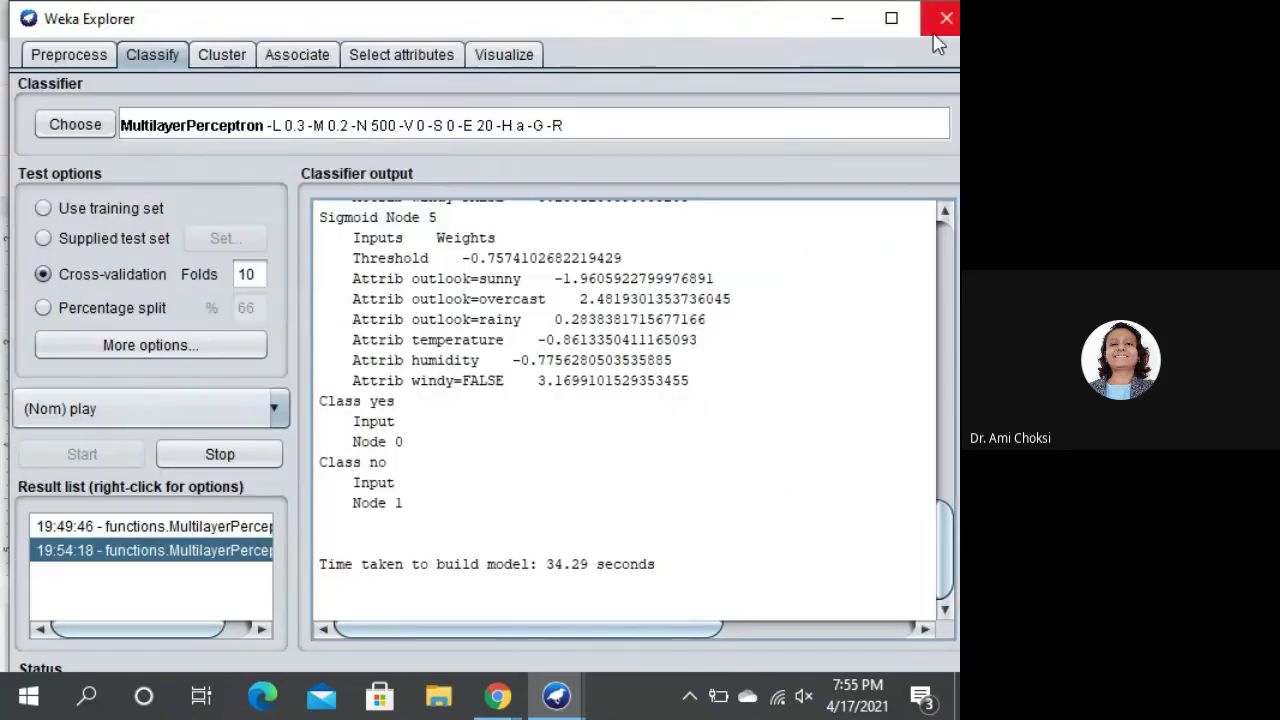